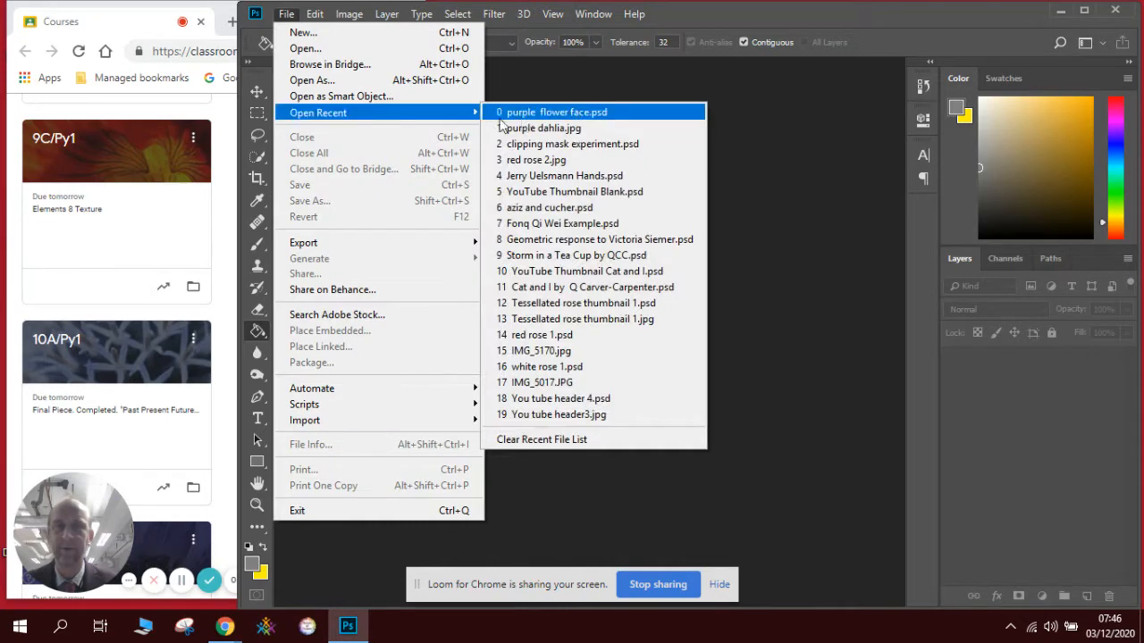
Open the recent file purple flower face.psd and make both the flower layer and the portrait layer visible.
click(525, 117)
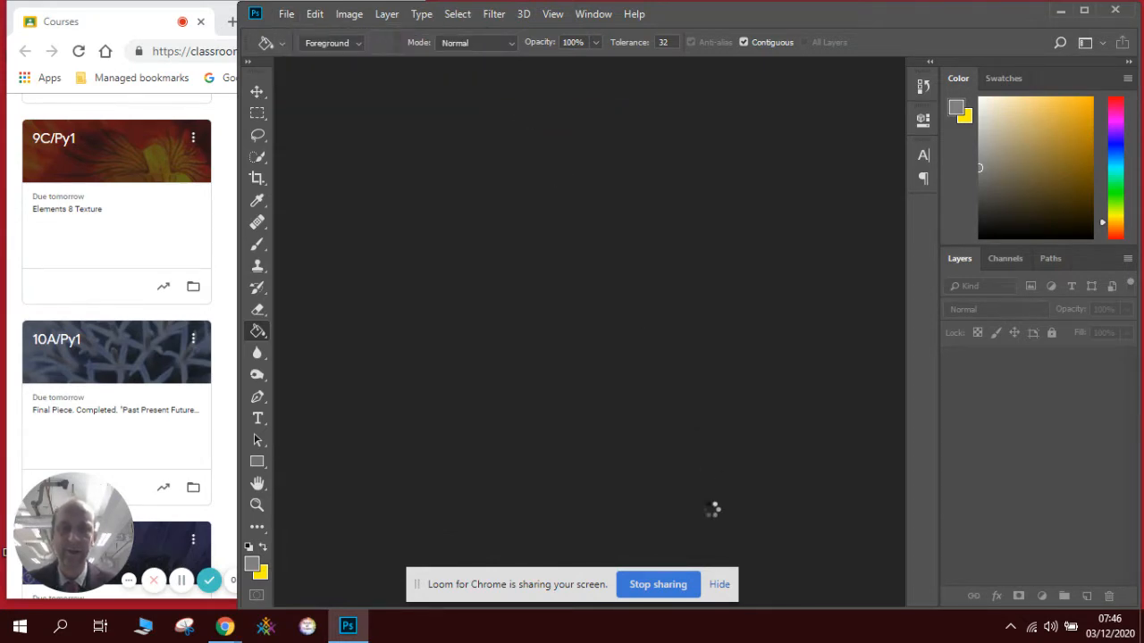
click(720, 585)
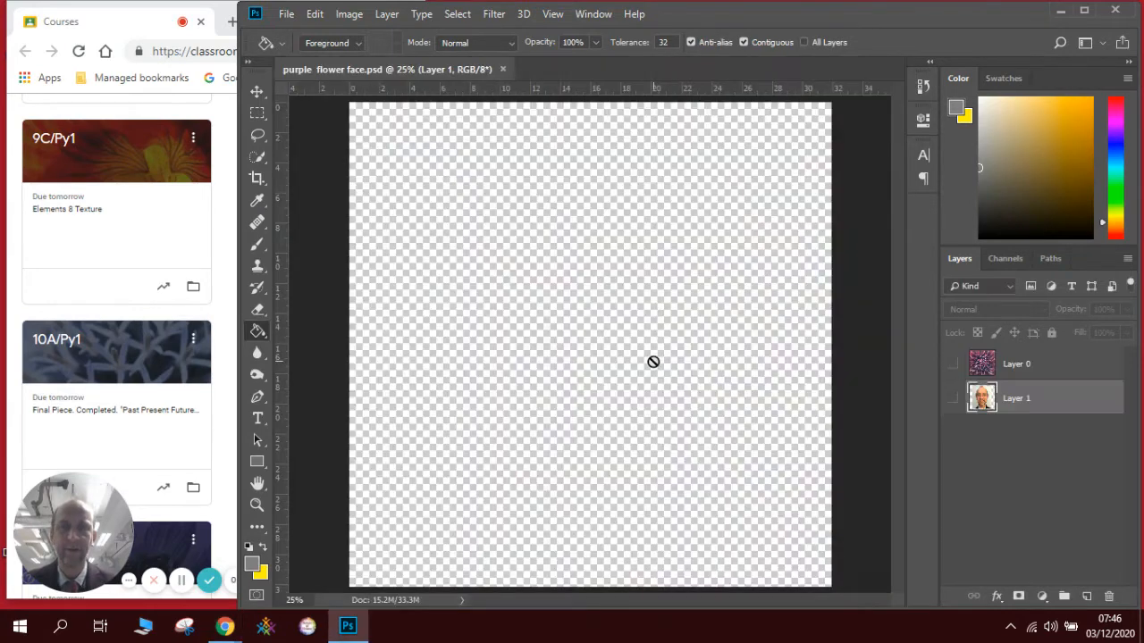
click(954, 367)
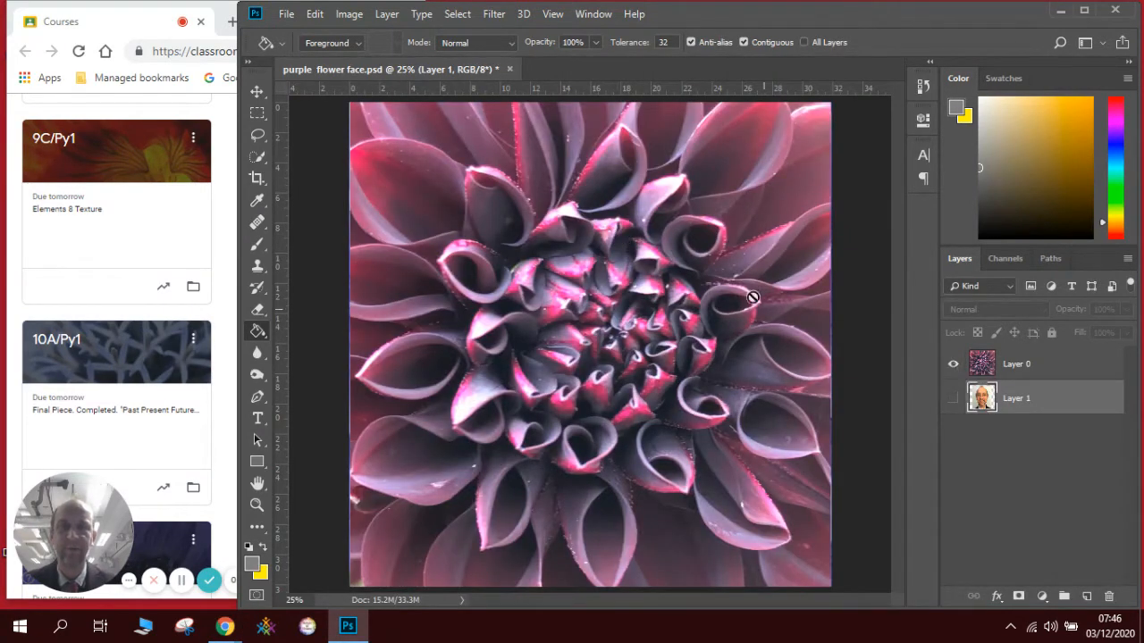
click(953, 364)
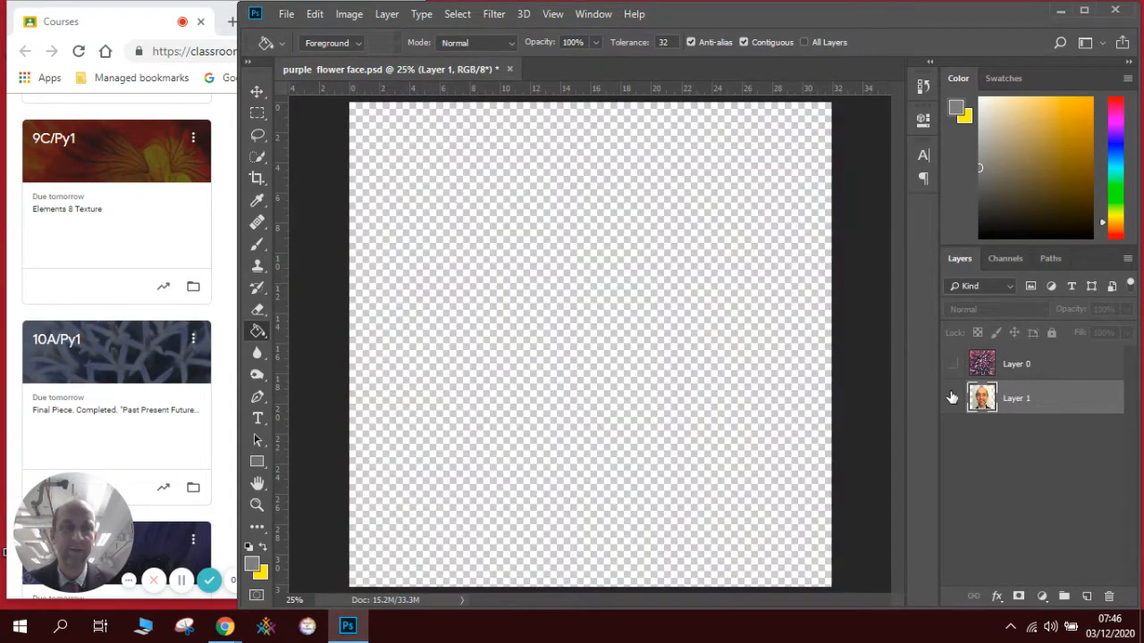
click(953, 398)
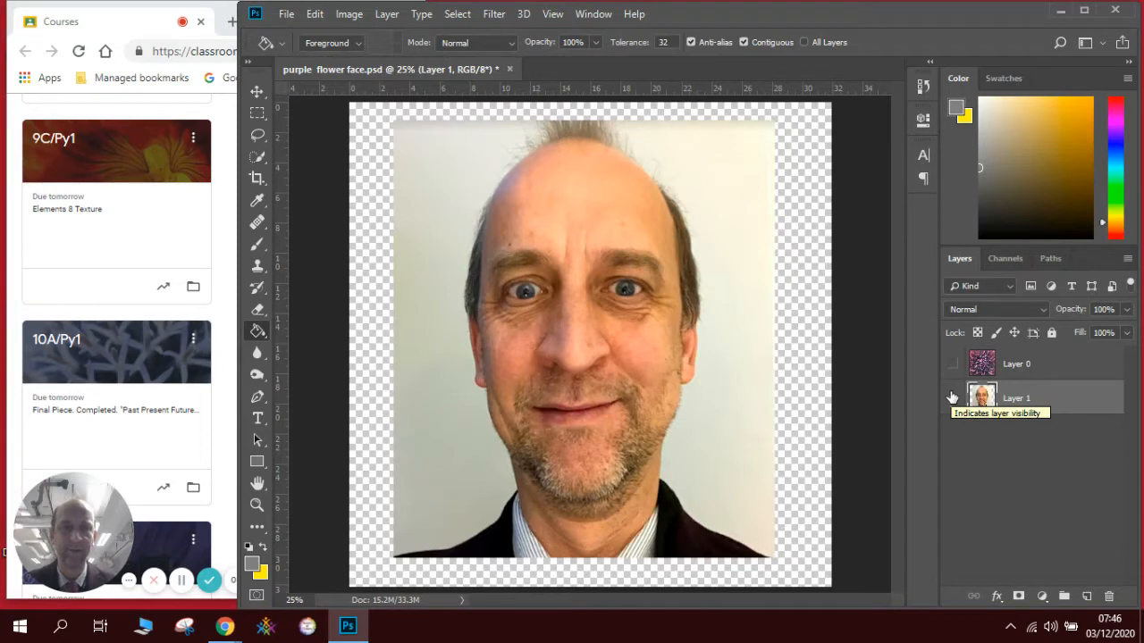
click(954, 363)
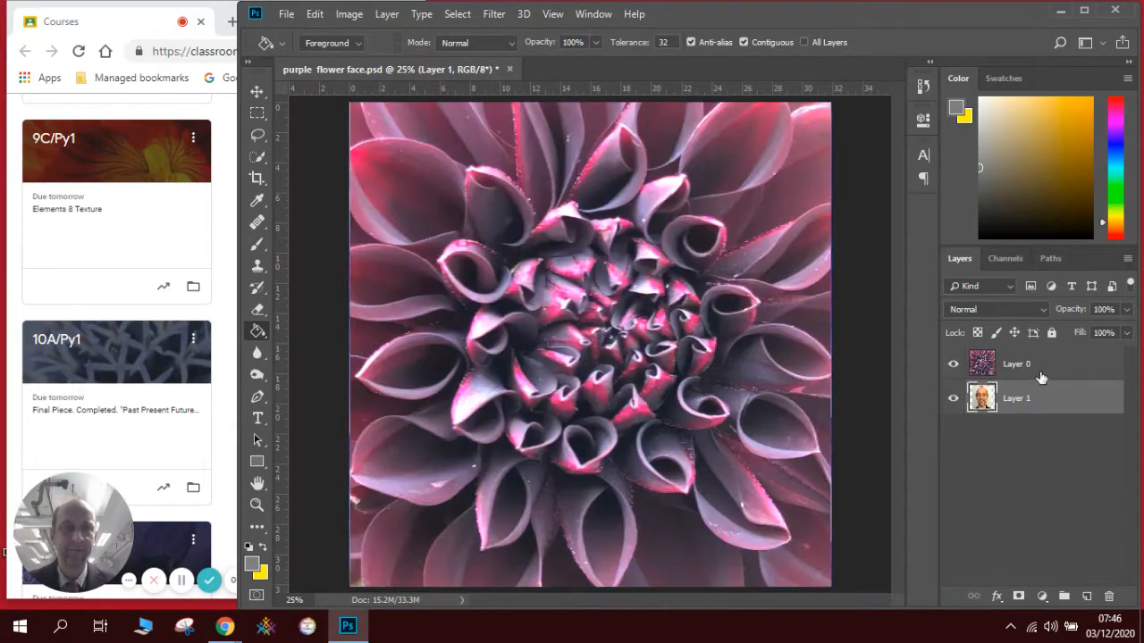
Lower the flower layer's opacity to 62% and shift the flower slightly to line it up over the face.
click(1040, 371)
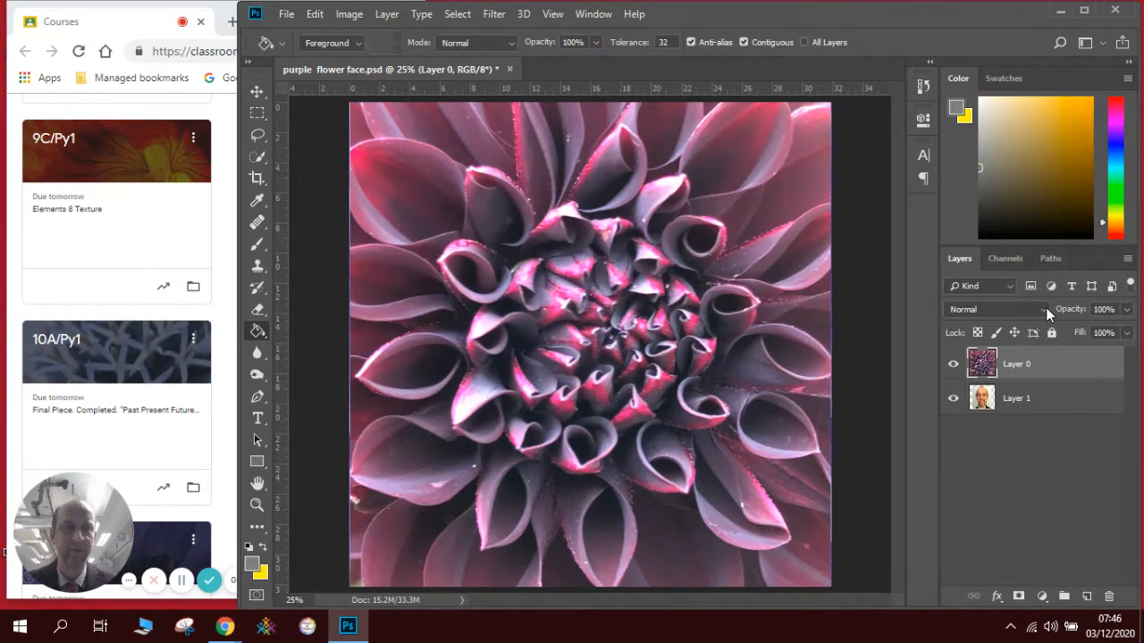
click(1127, 310)
drag(1105, 330, 1096, 329)
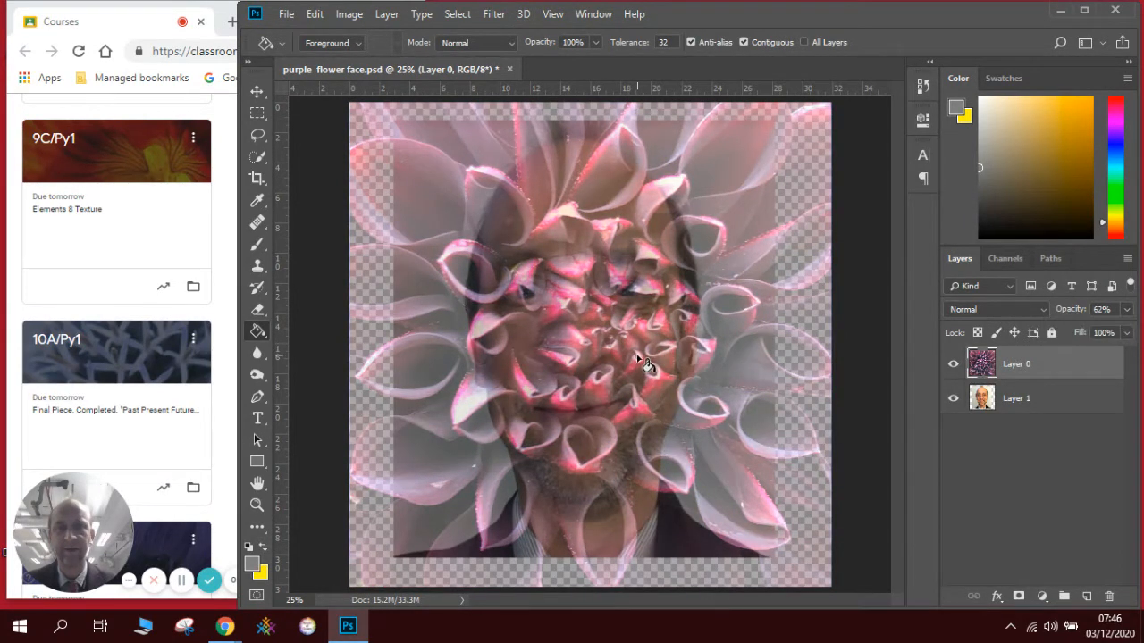
key(v)
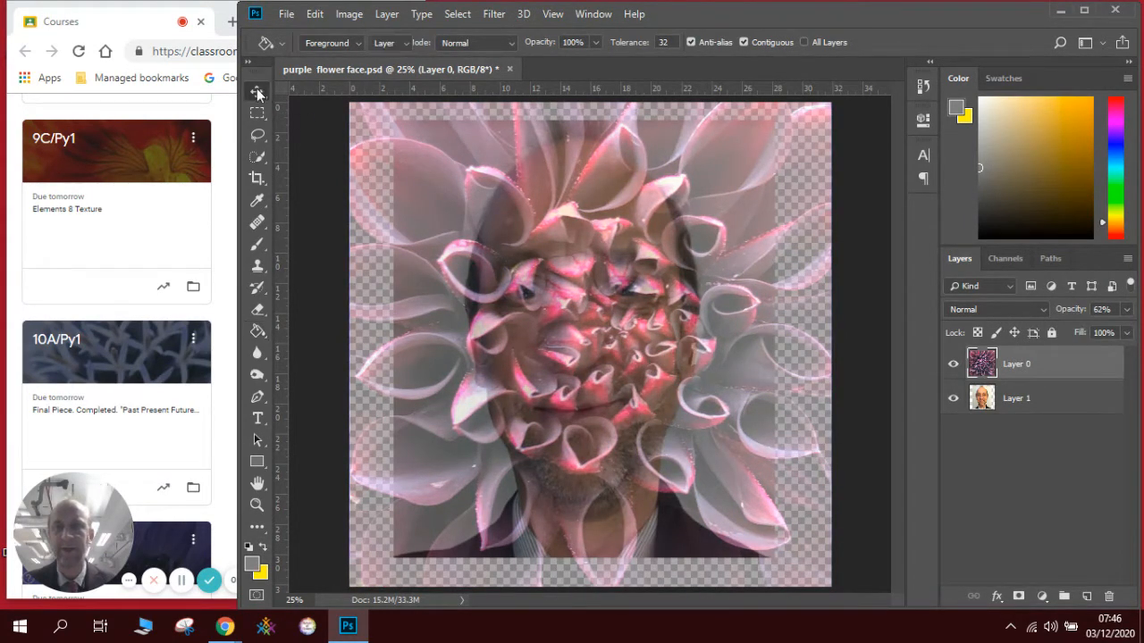
mouse_move(476, 251)
mouse_down()
mouse_move(424, 214)
mouse_move(446, 239)
mouse_move(496, 221)
mouse_move(471, 270)
mouse_move(462, 250)
mouse_move(489, 249)
mouse_move(482, 229)
mouse_move(480, 241)
mouse_up()
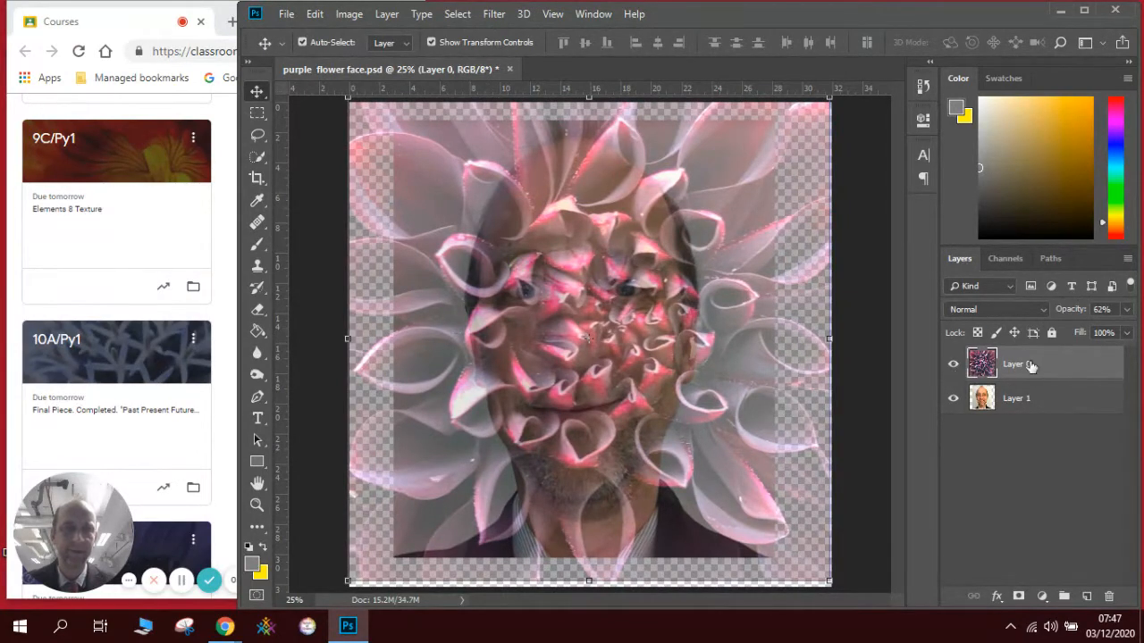
Set the flower layer's opacity back to 100% and hide that layer.
click(1126, 310)
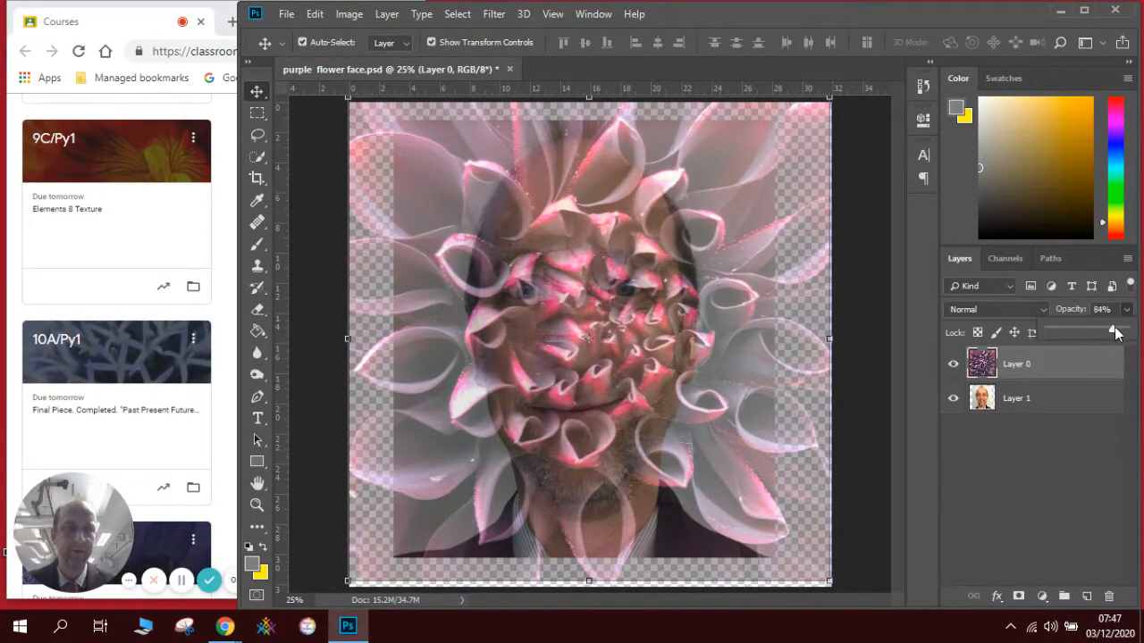
drag(1115, 332, 1133, 335)
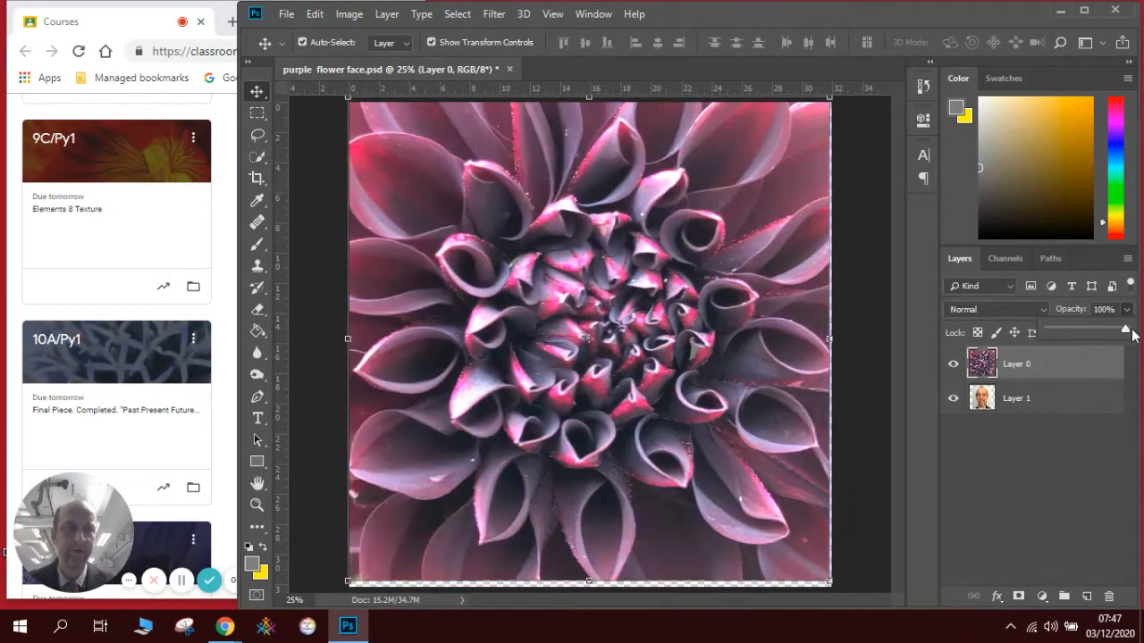
click(952, 364)
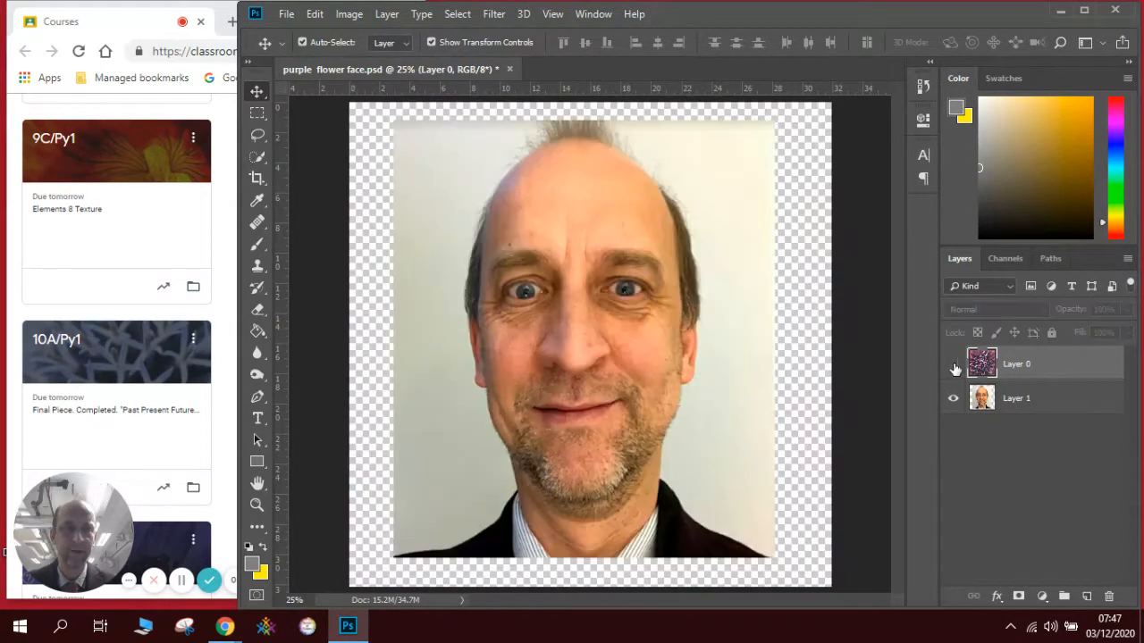
On the portrait layer, trace a freehand Lasso selection around the head, including the hair, ears and neck.
click(1024, 402)
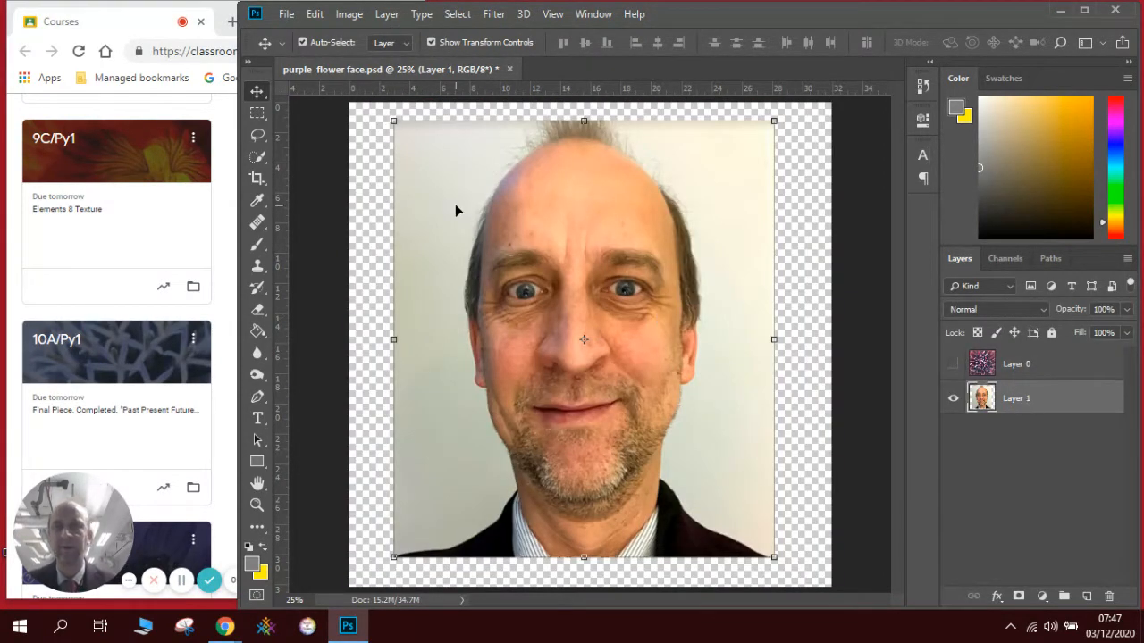
click(257, 136)
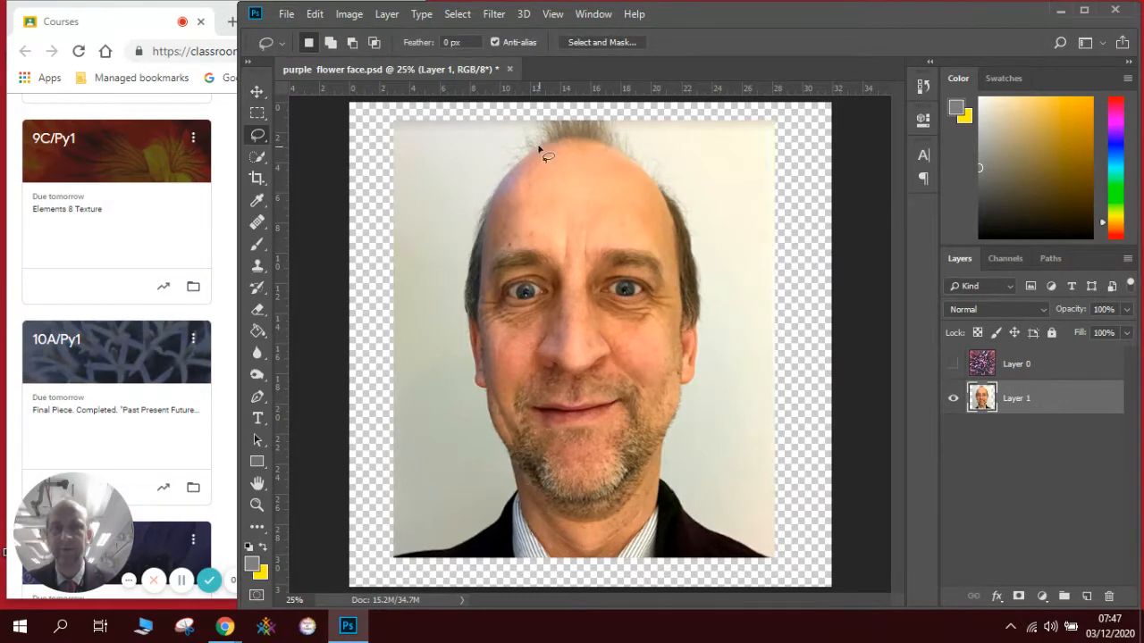
mouse_move(539, 141)
mouse_down()
mouse_move(480, 217)
mouse_move(462, 309)
mouse_move(523, 518)
mouse_move(549, 563)
mouse_move(600, 561)
mouse_move(621, 554)
mouse_move(661, 468)
mouse_up()
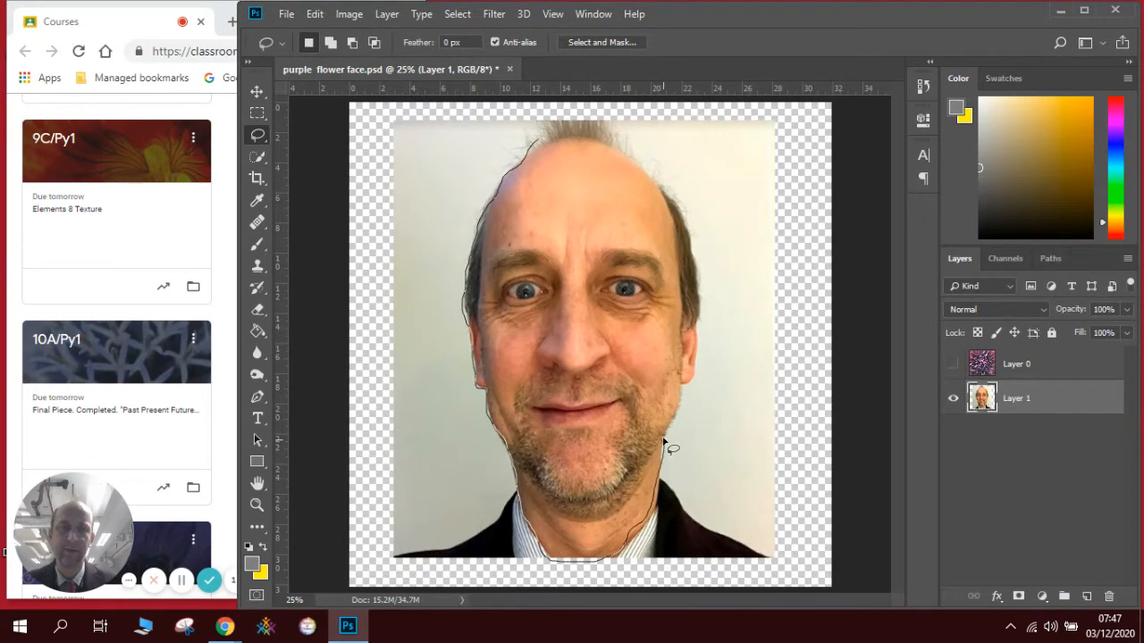
drag(674, 420, 696, 366)
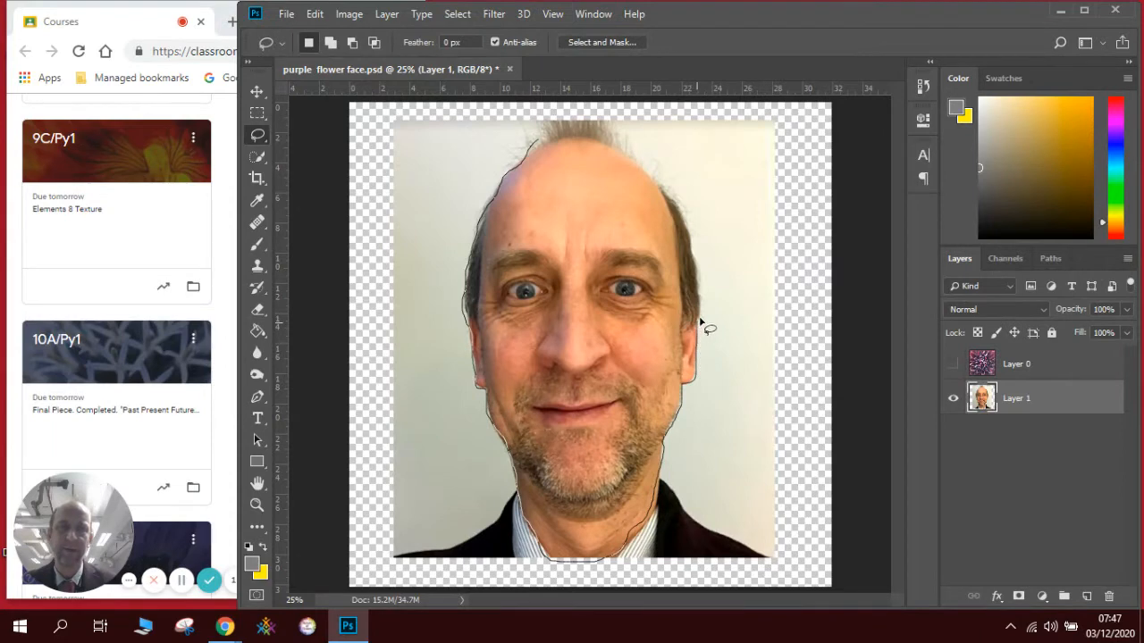
mouse_move(701, 319)
mouse_down()
mouse_move(684, 212)
mouse_move(660, 177)
mouse_move(590, 117)
mouse_move(541, 136)
mouse_up()
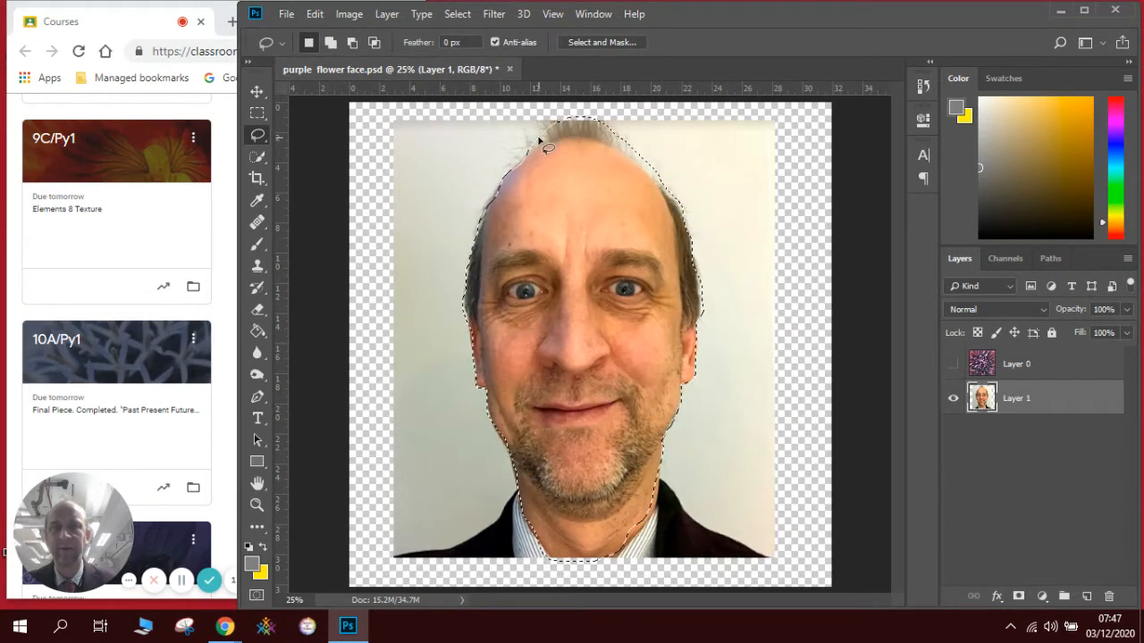
Copy the selected head, paste it as a new layer and hide the original portrait layer.
click(316, 14)
click(355, 123)
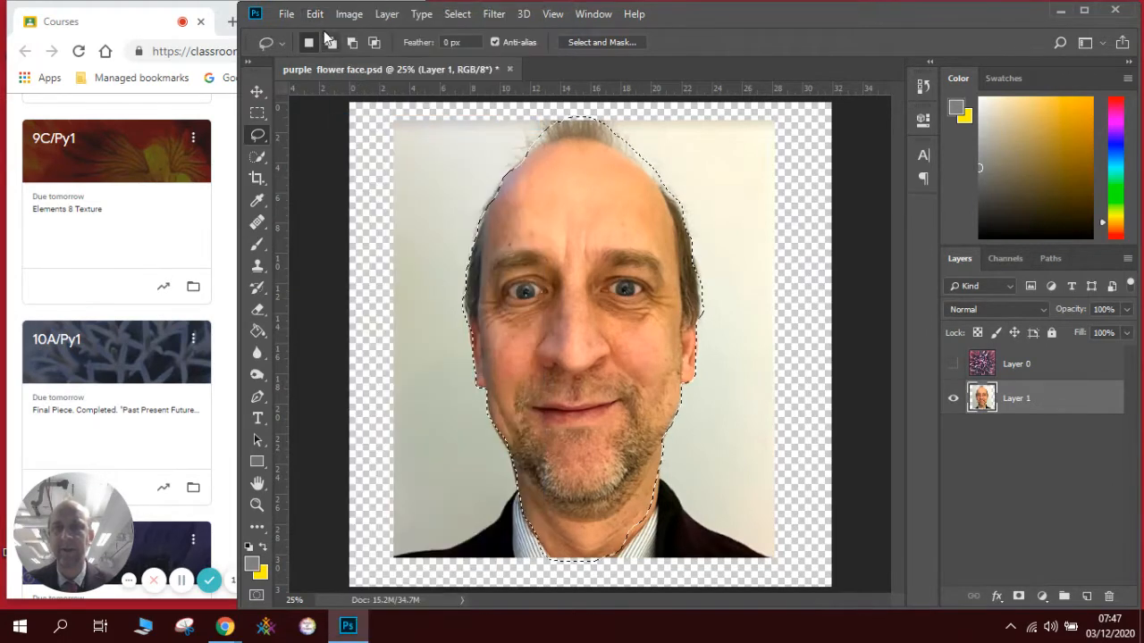
click(316, 15)
click(354, 155)
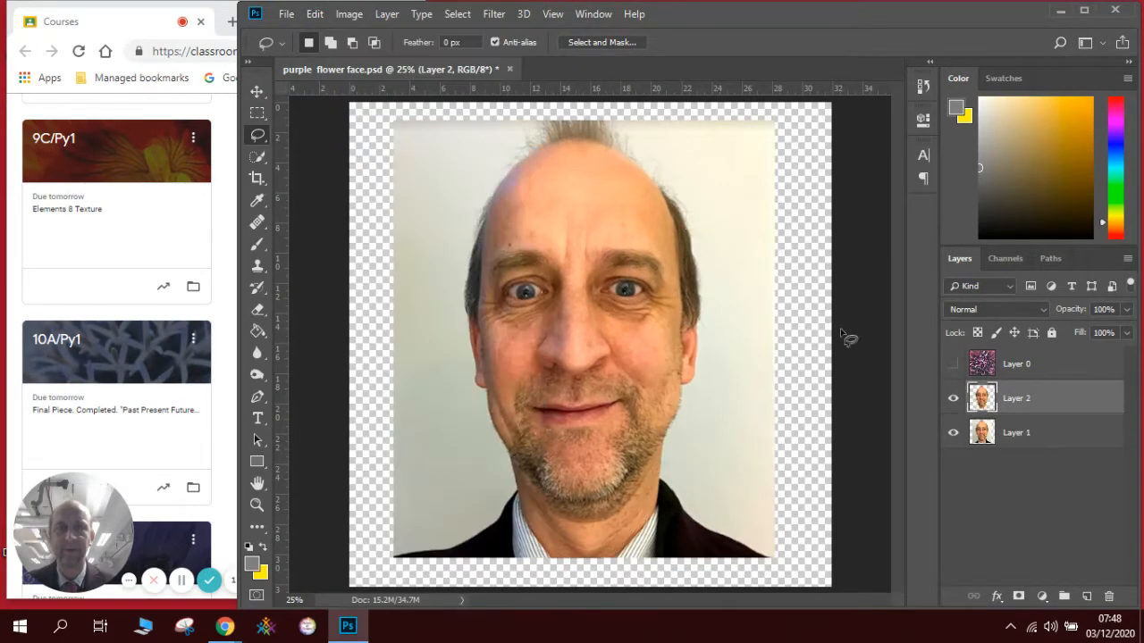
click(952, 432)
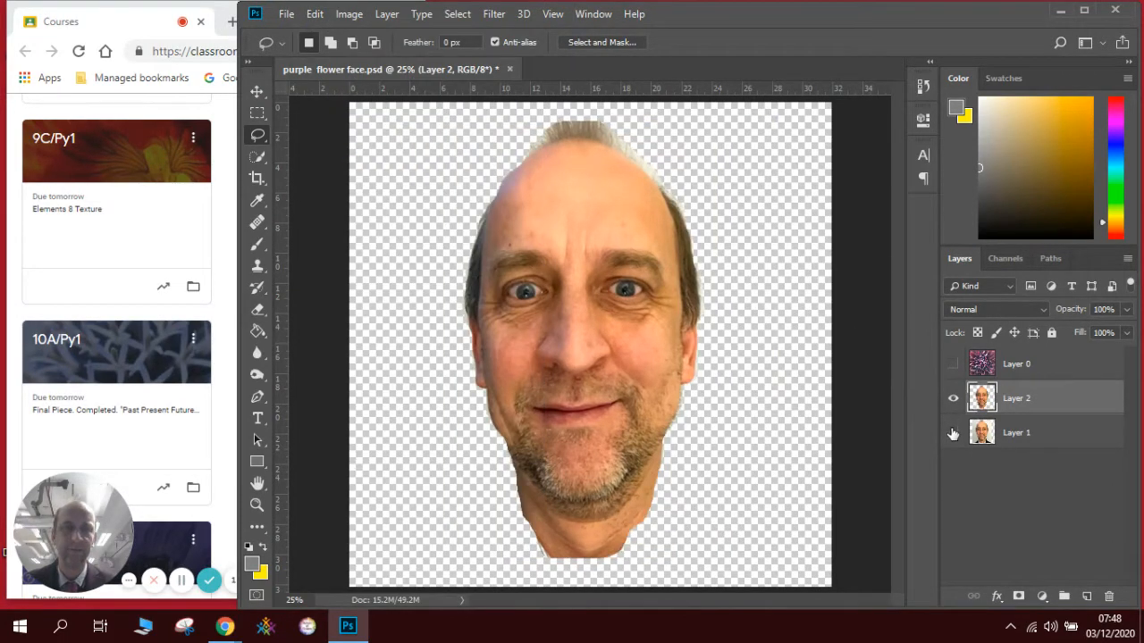
click(952, 432)
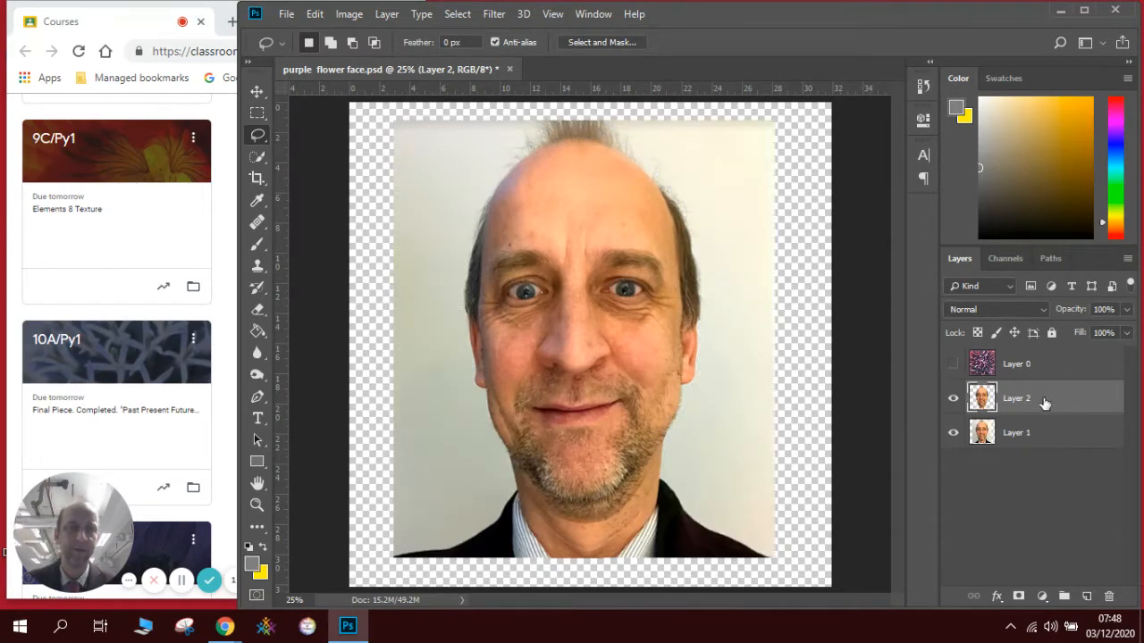
click(952, 433)
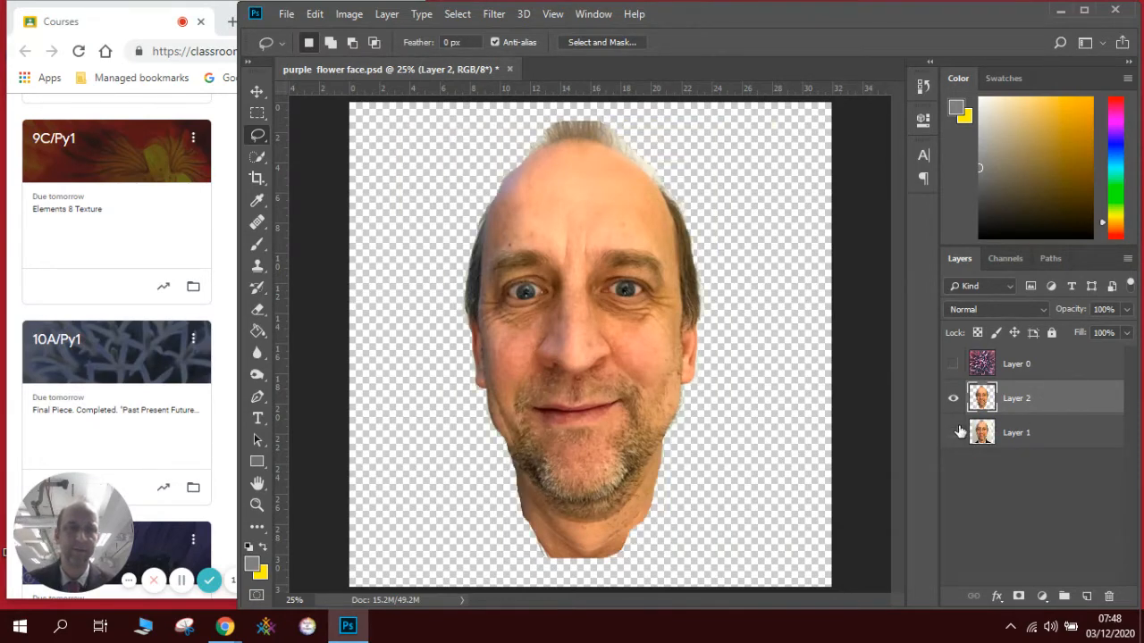
Show the flower layer and create a clipping mask from it onto the cut-out head layer.
click(1033, 367)
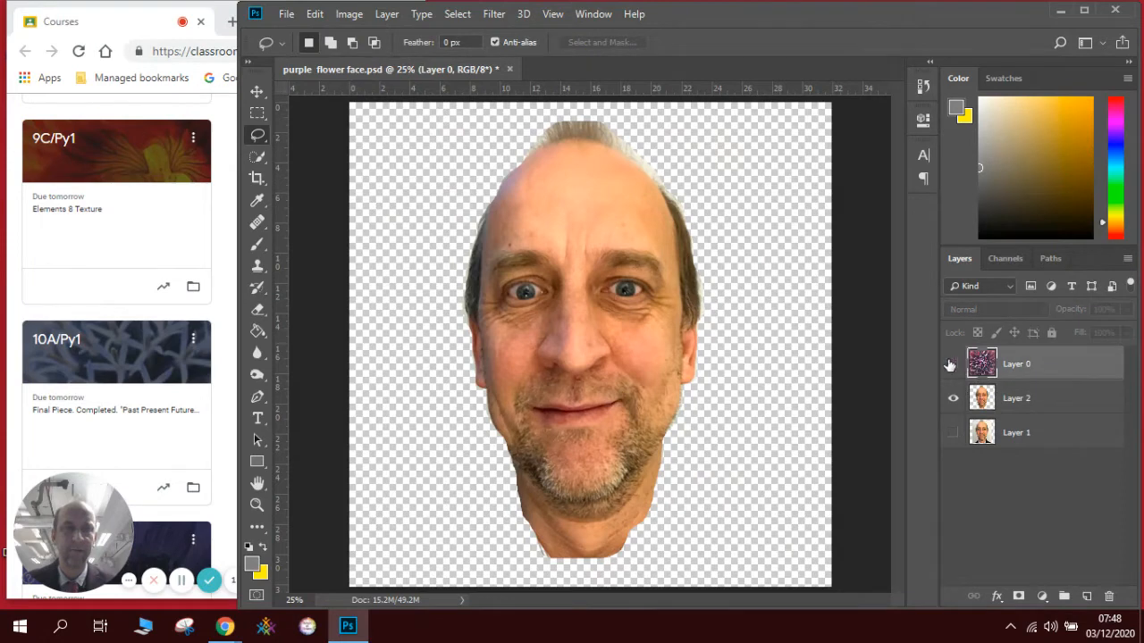
click(951, 364)
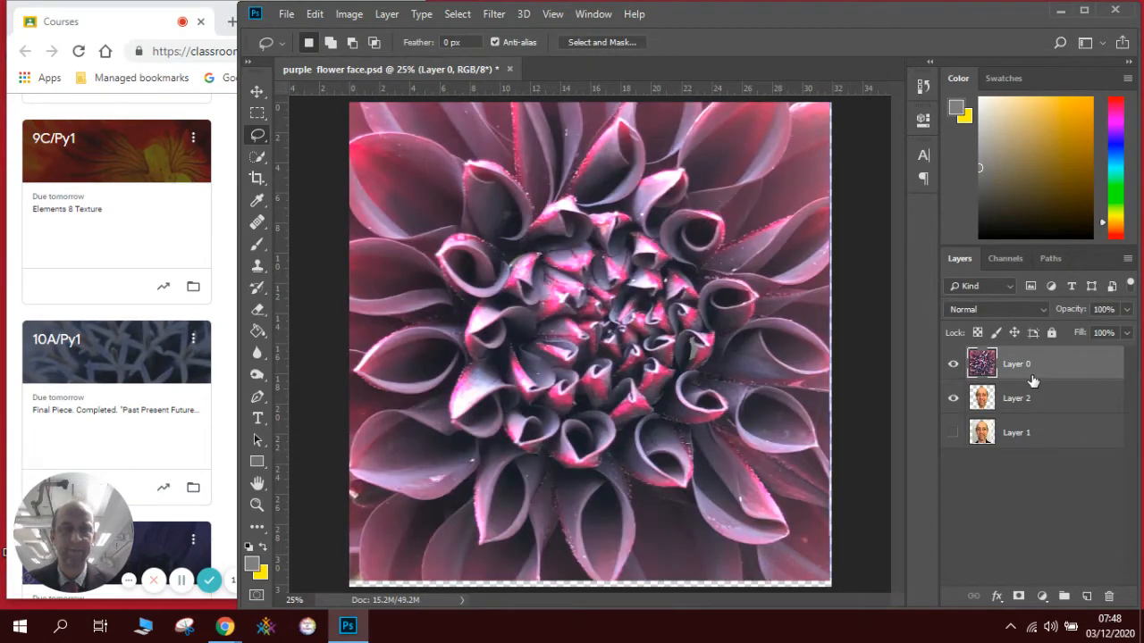
click(389, 15)
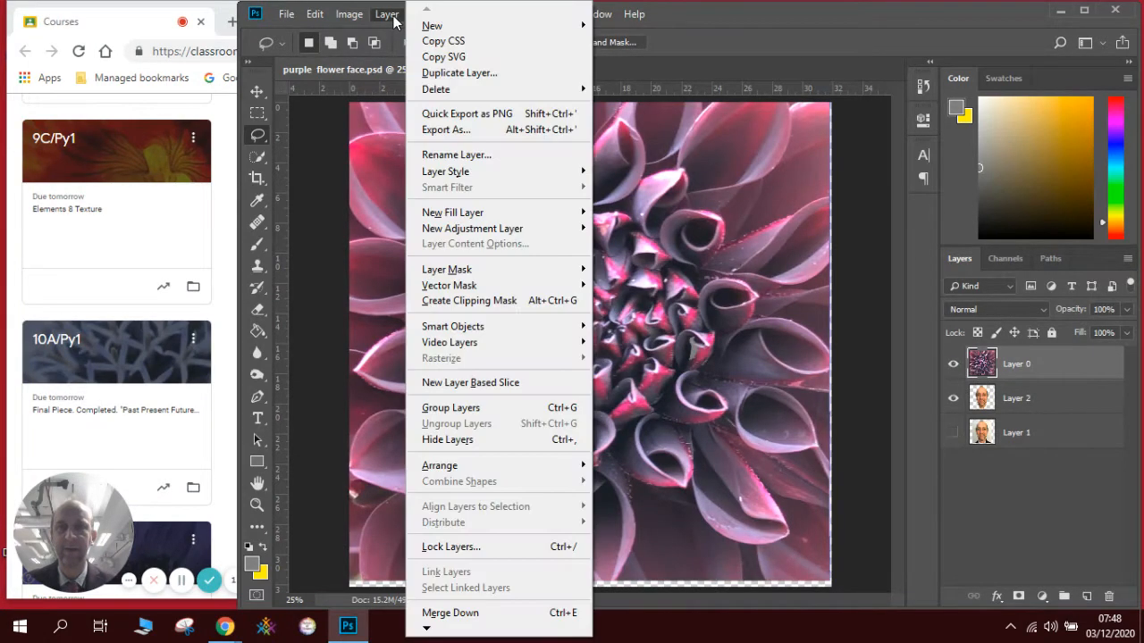
click(506, 301)
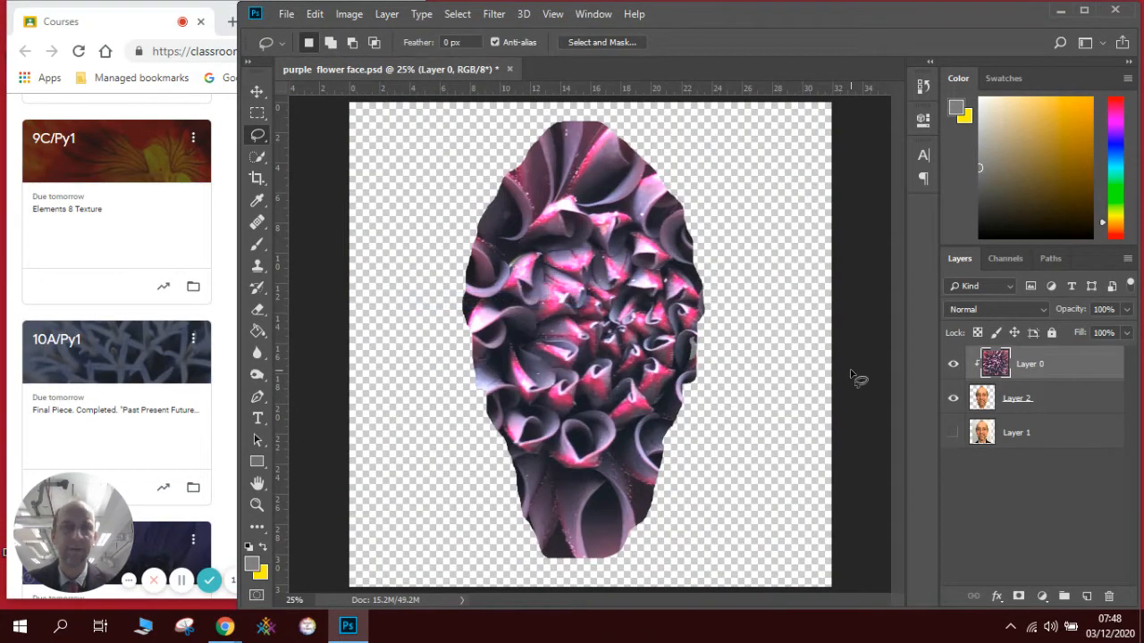
Compare the head with and without the clipped flower, and reposition the flower inside the head shape.
click(265, 92)
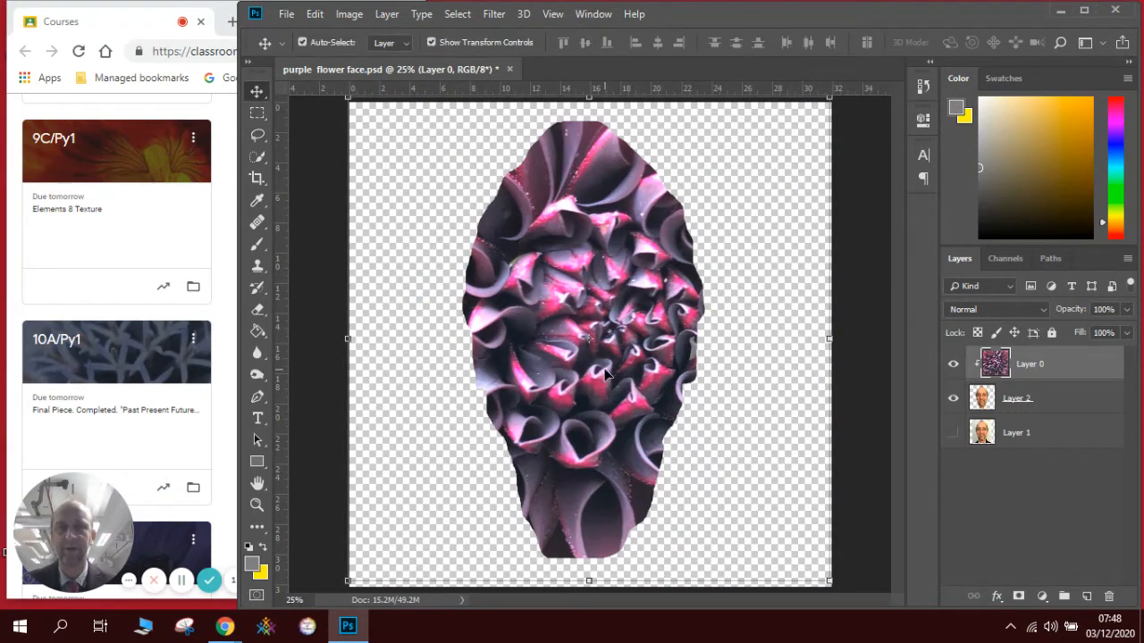
click(953, 365)
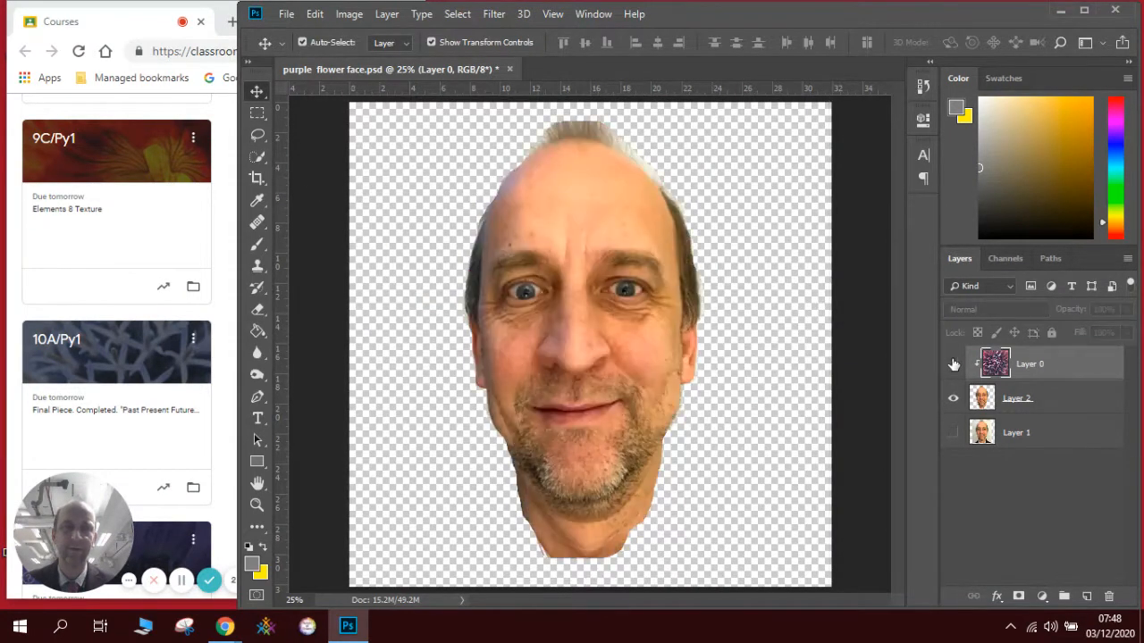
click(953, 364)
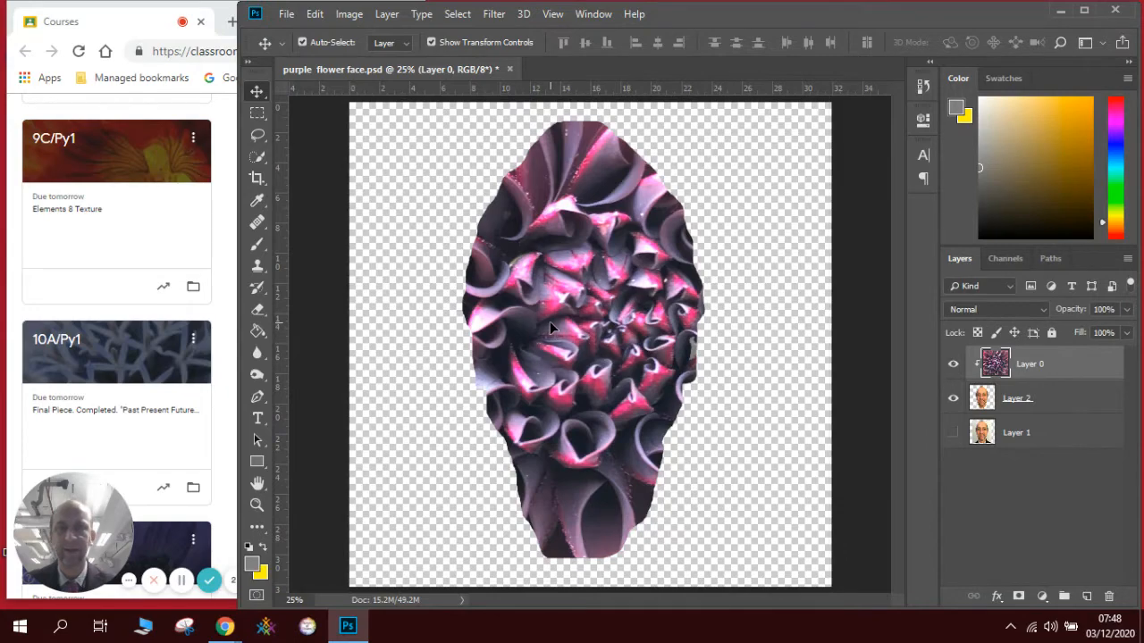
mouse_move(549, 321)
mouse_down()
mouse_move(501, 345)
mouse_move(562, 300)
mouse_move(559, 364)
mouse_move(505, 357)
mouse_move(553, 300)
mouse_move(559, 339)
mouse_move(544, 339)
mouse_move(565, 332)
mouse_up()
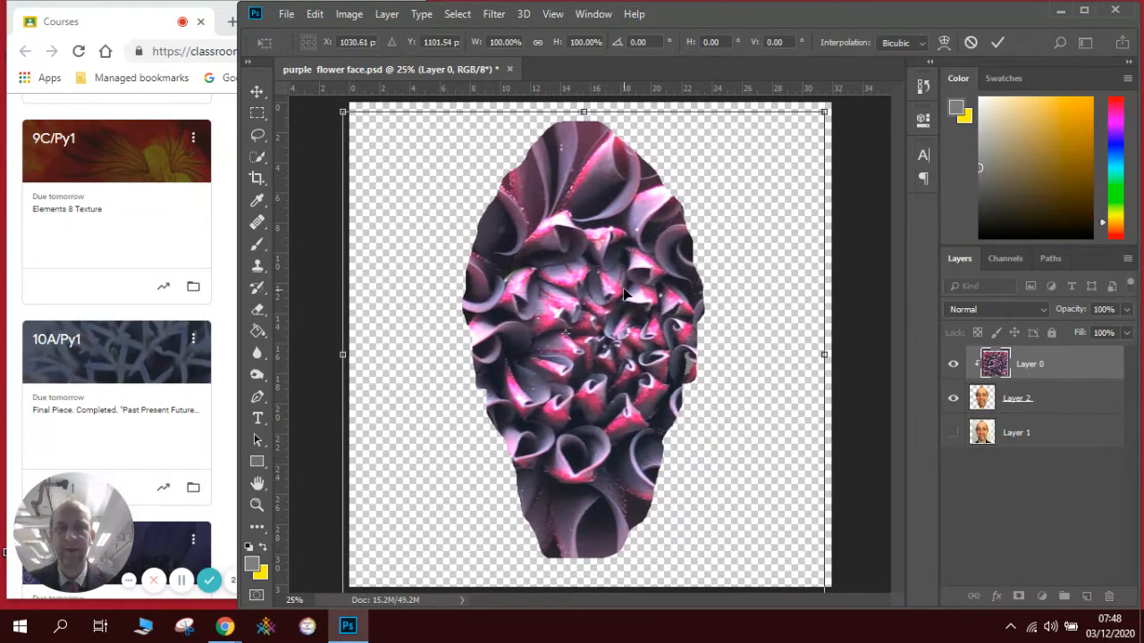
mouse_move(625, 288)
mouse_down()
mouse_move(665, 253)
mouse_move(657, 234)
mouse_move(637, 286)
mouse_up()
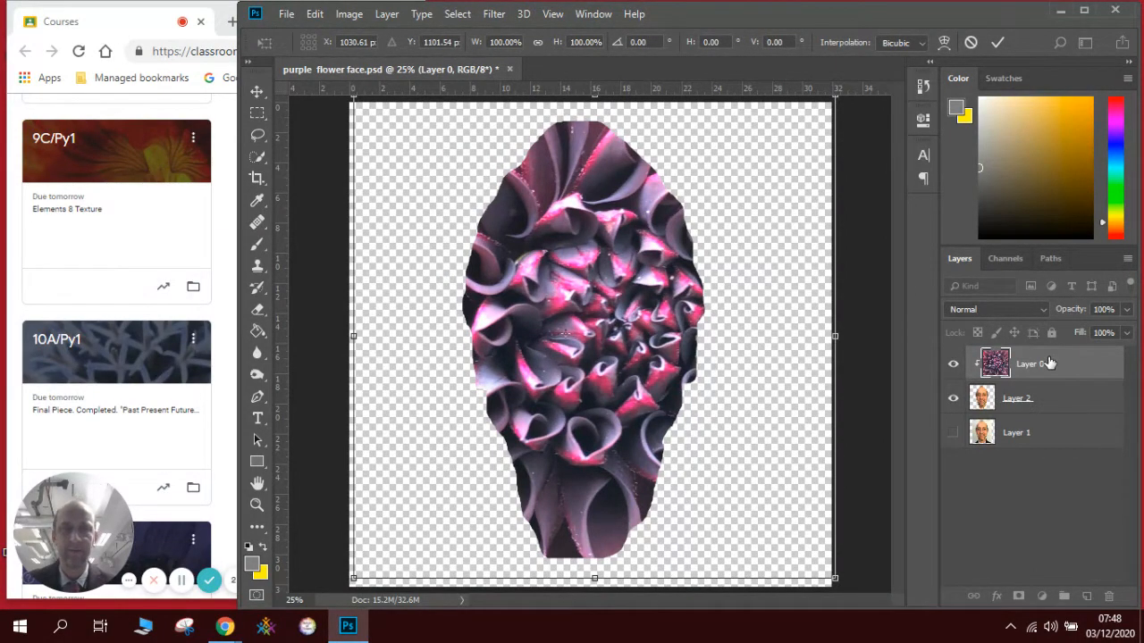
Show the original portrait layer behind the head and set the flower layer's blend mode to Multiply.
click(953, 438)
click(953, 437)
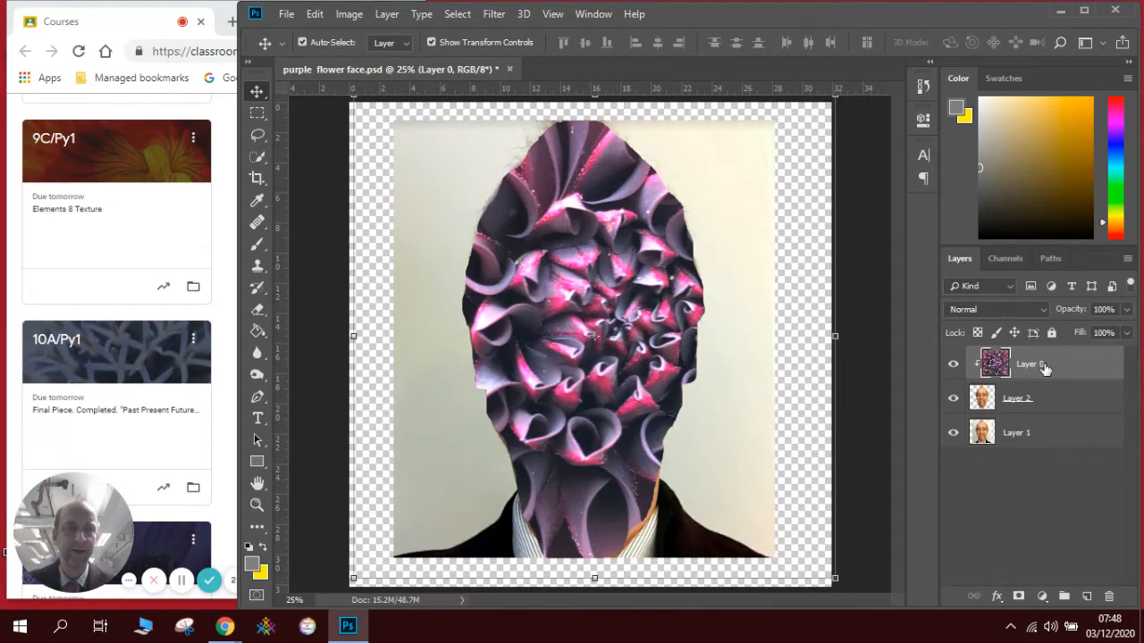
click(1035, 308)
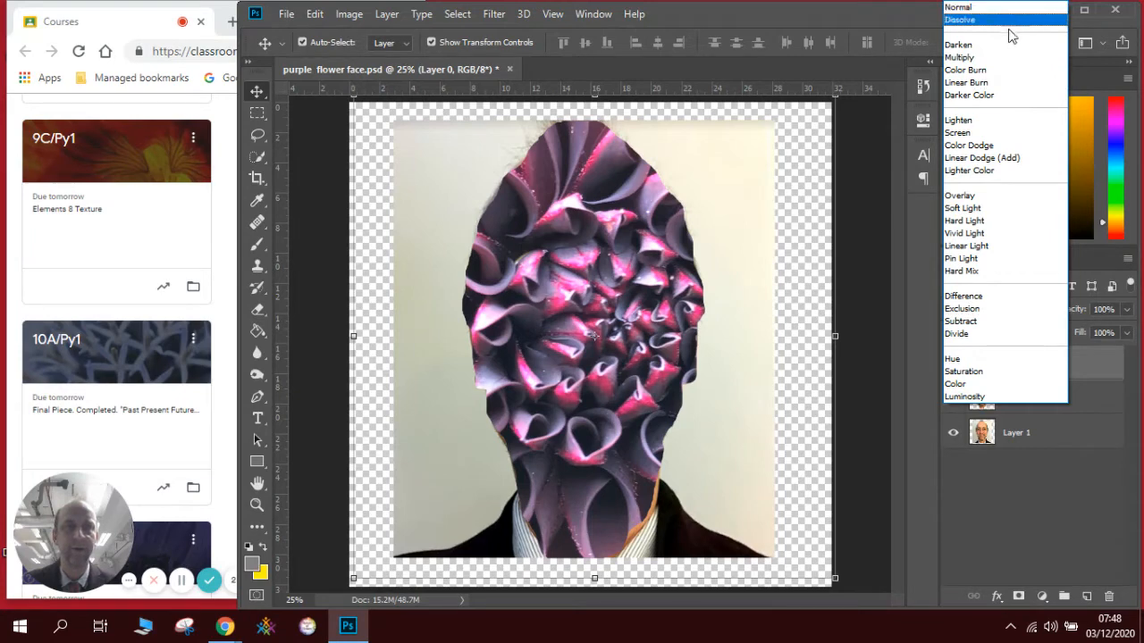
click(1013, 60)
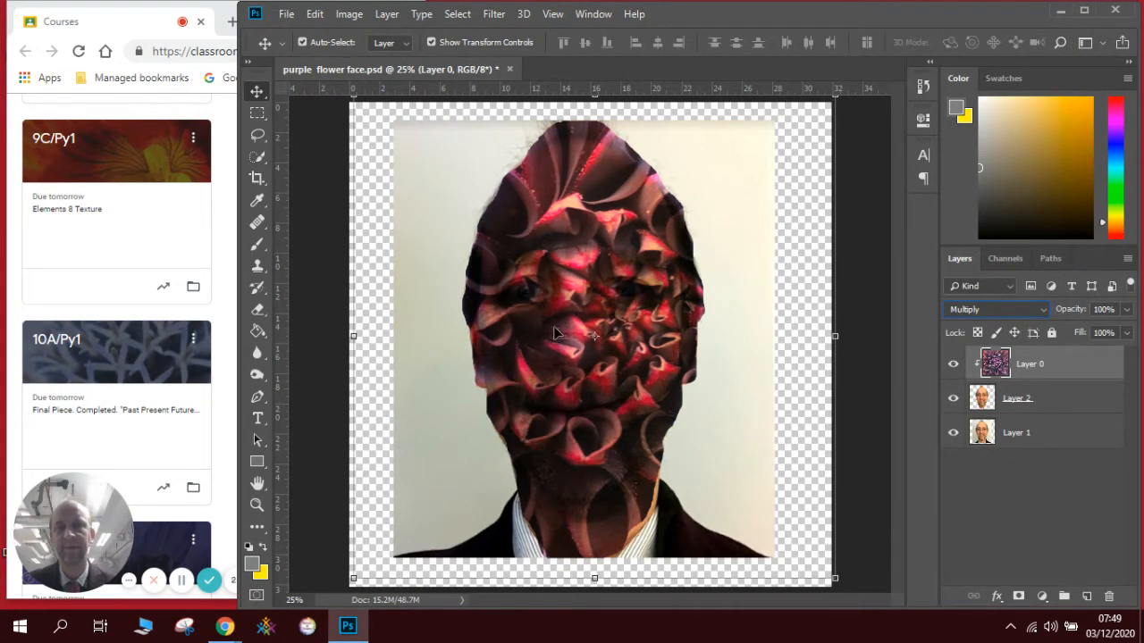
Move the clipped flower up and to the left over the face and lower the flower layer's opacity to 84%.
drag(558, 332, 524, 316)
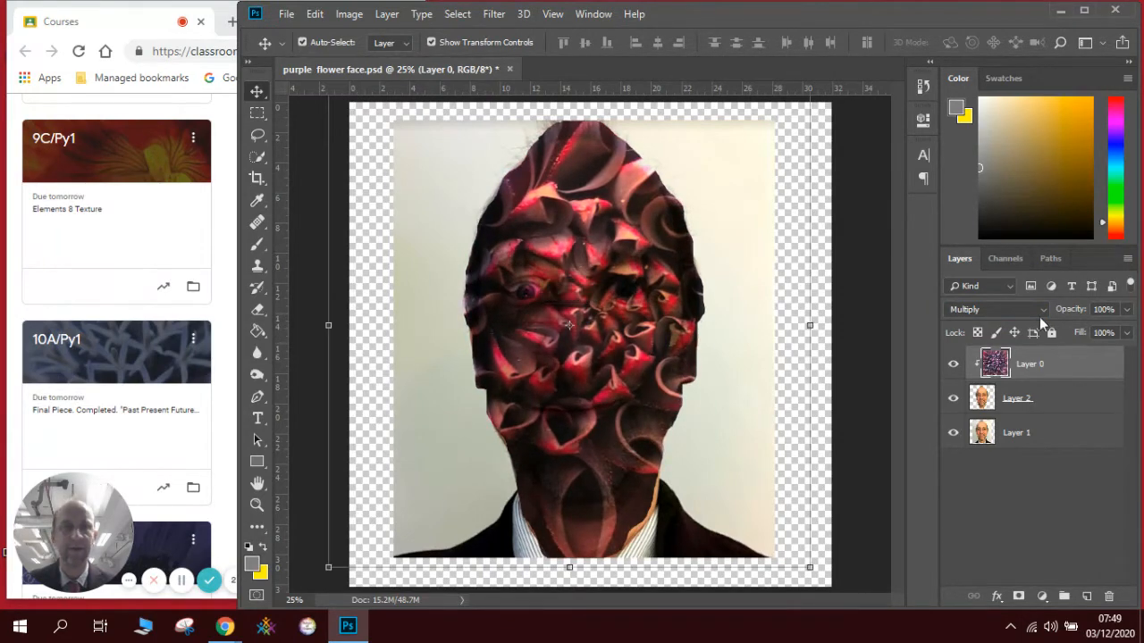
click(1129, 310)
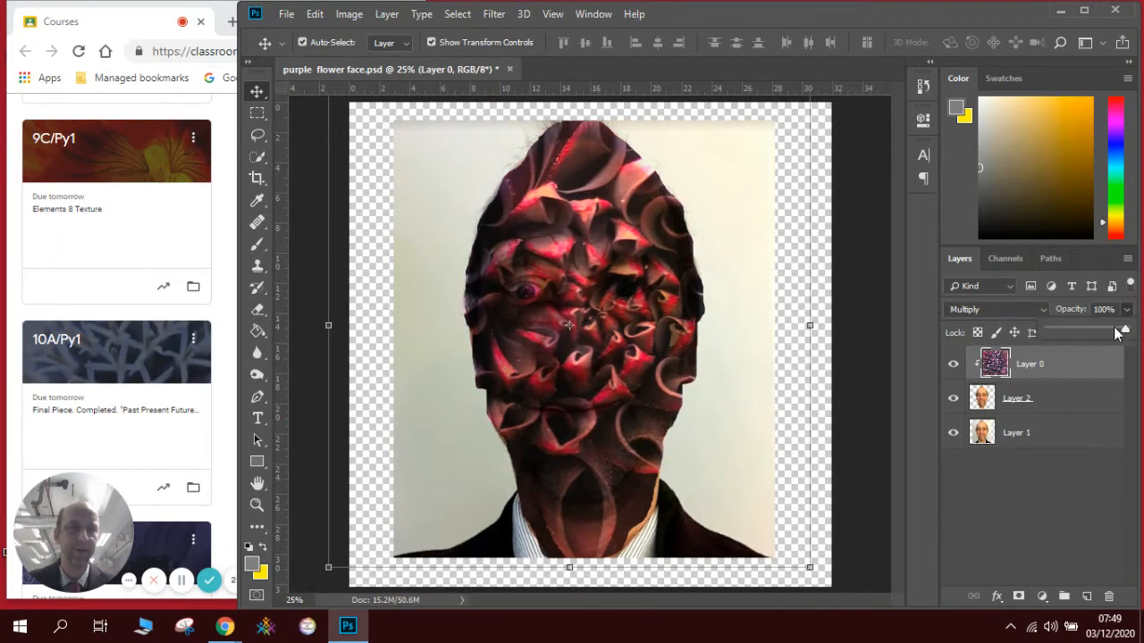
drag(1117, 333, 1113, 333)
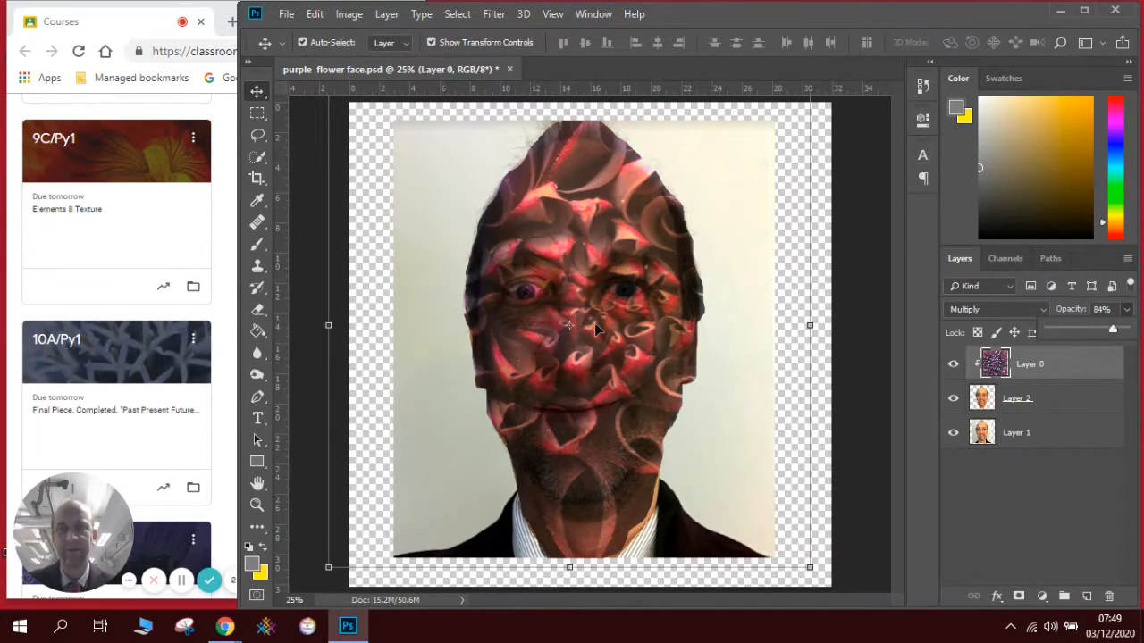
Reposition the flower over the face and enlarge it to about 103% width and 115% height so it covers the whole head.
drag(594, 322, 617, 402)
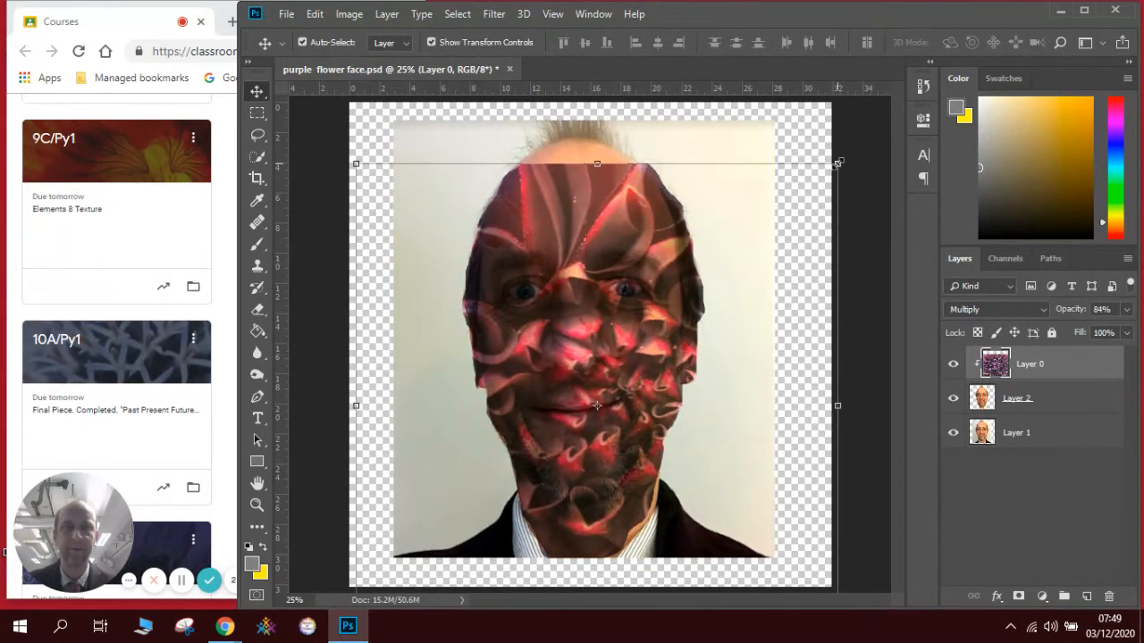
drag(838, 163, 851, 92)
mouse_move(731, 261)
mouse_down()
mouse_move(712, 258)
mouse_move(715, 272)
mouse_up()
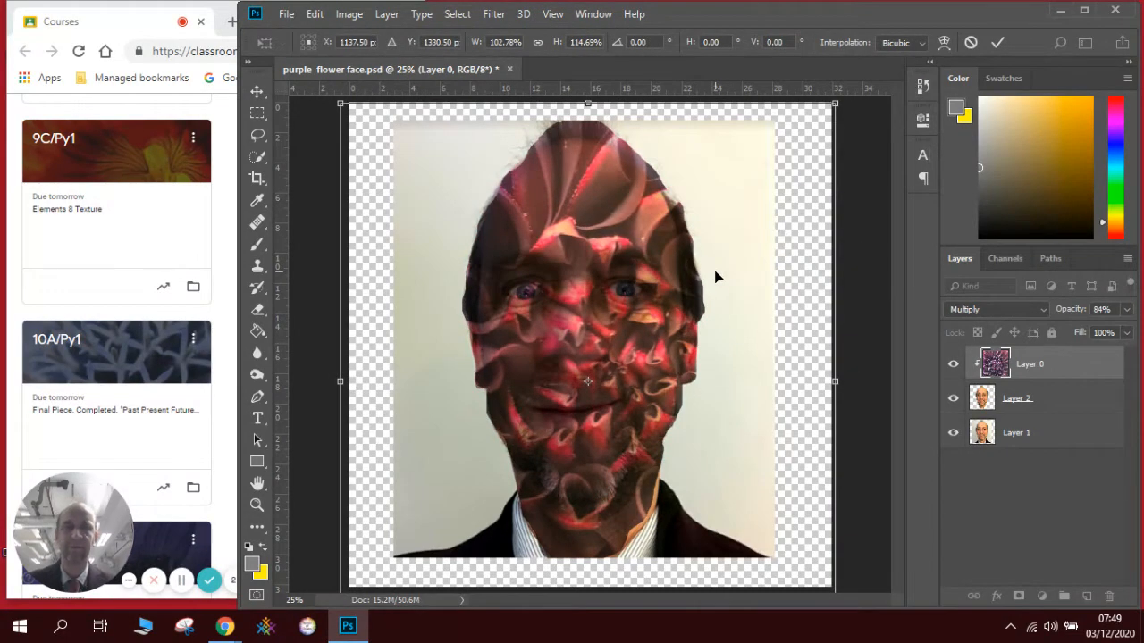
Try the Overlay blend mode on the flower layer at 100% opacity.
click(1041, 314)
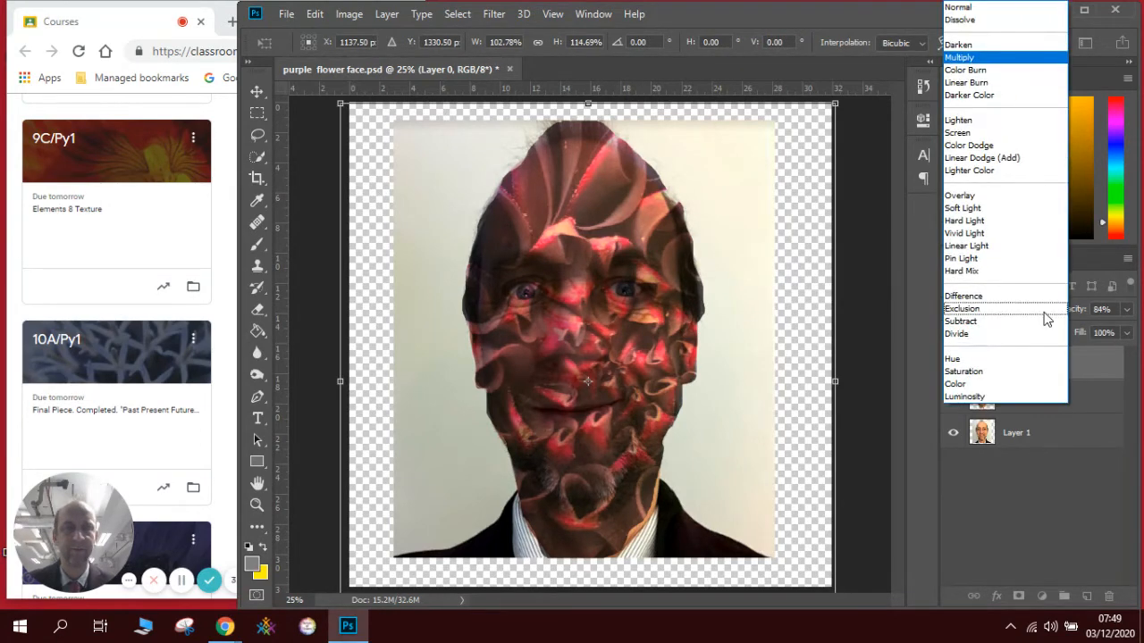
click(1018, 197)
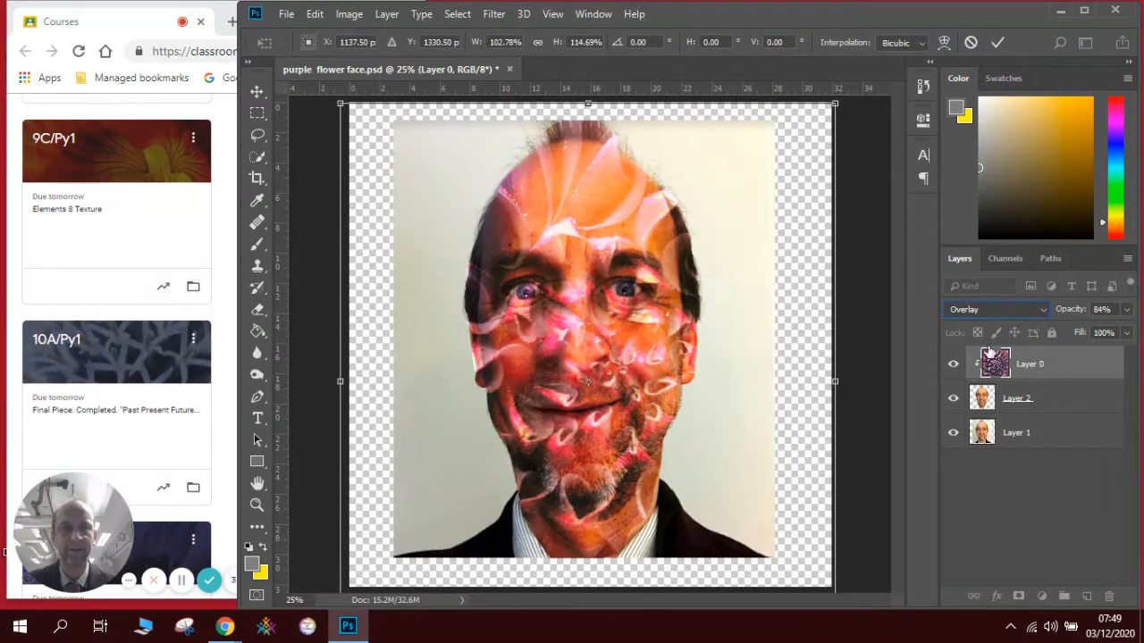
click(1127, 311)
mouse_move(1124, 332)
mouse_down()
mouse_move(1138, 332)
mouse_move(1094, 332)
mouse_move(1128, 333)
mouse_up()
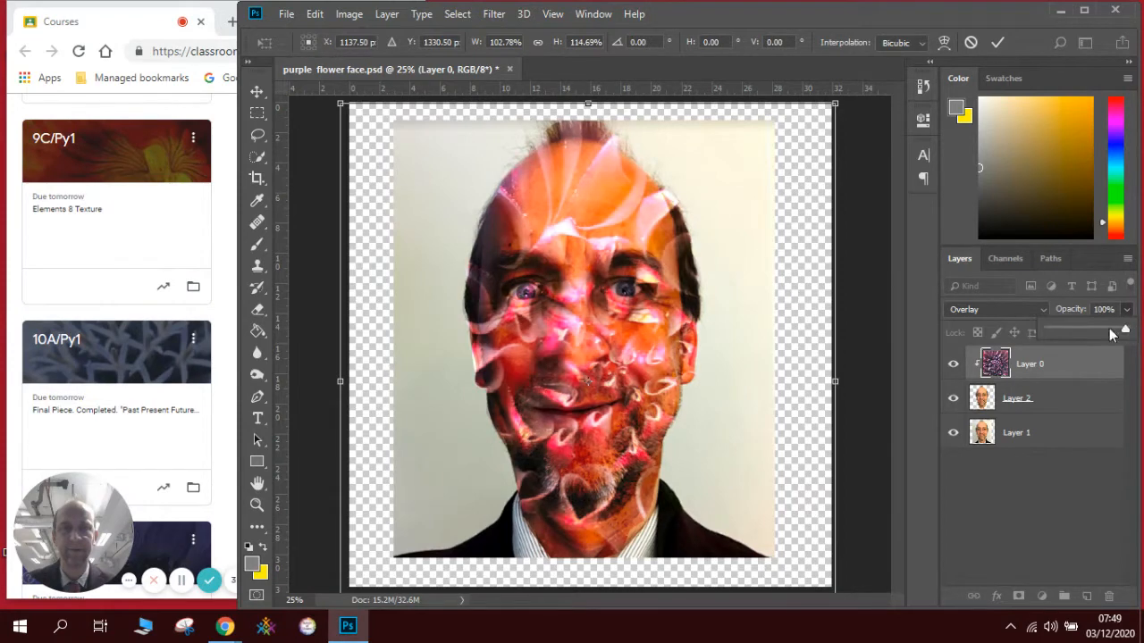
Try the Dissolve and Darken blend modes on the flower layer.
click(1040, 310)
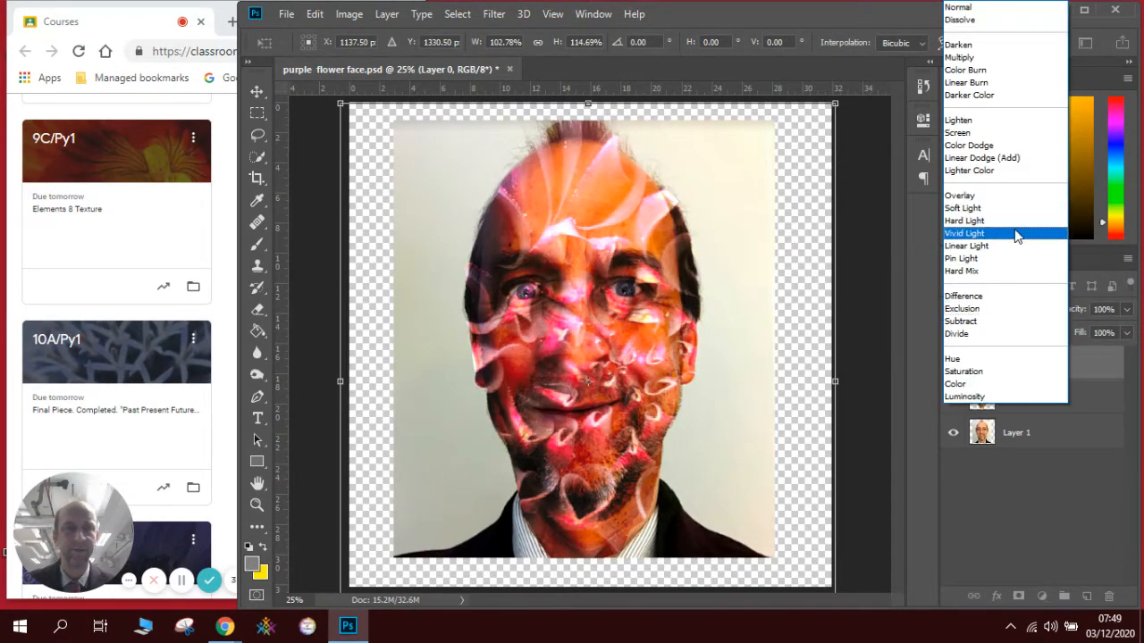
click(1016, 20)
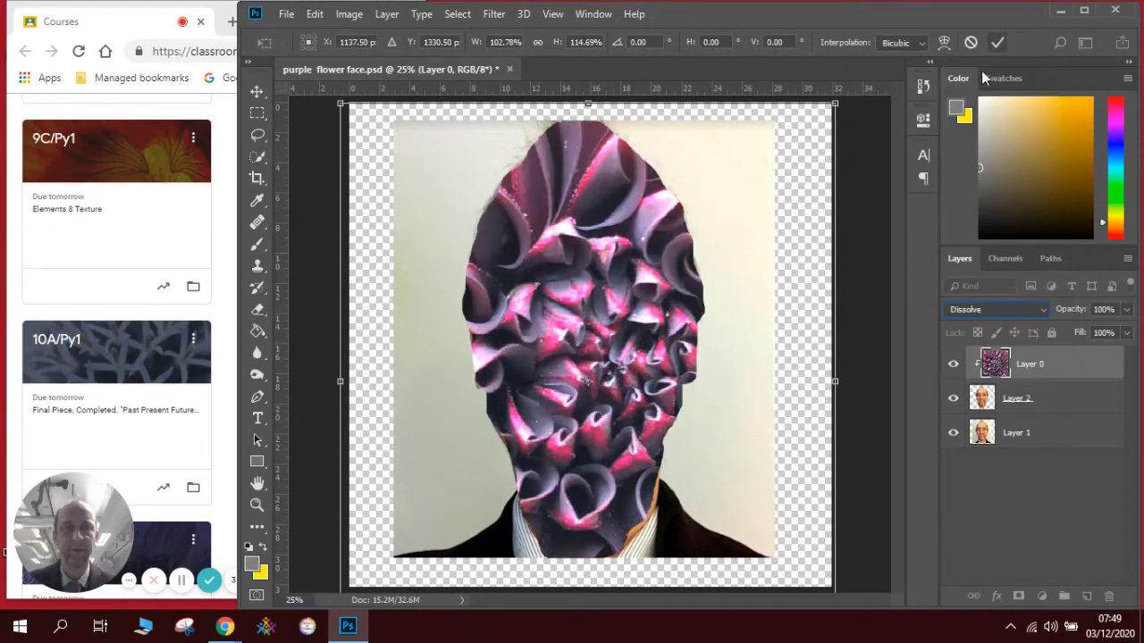
click(1026, 309)
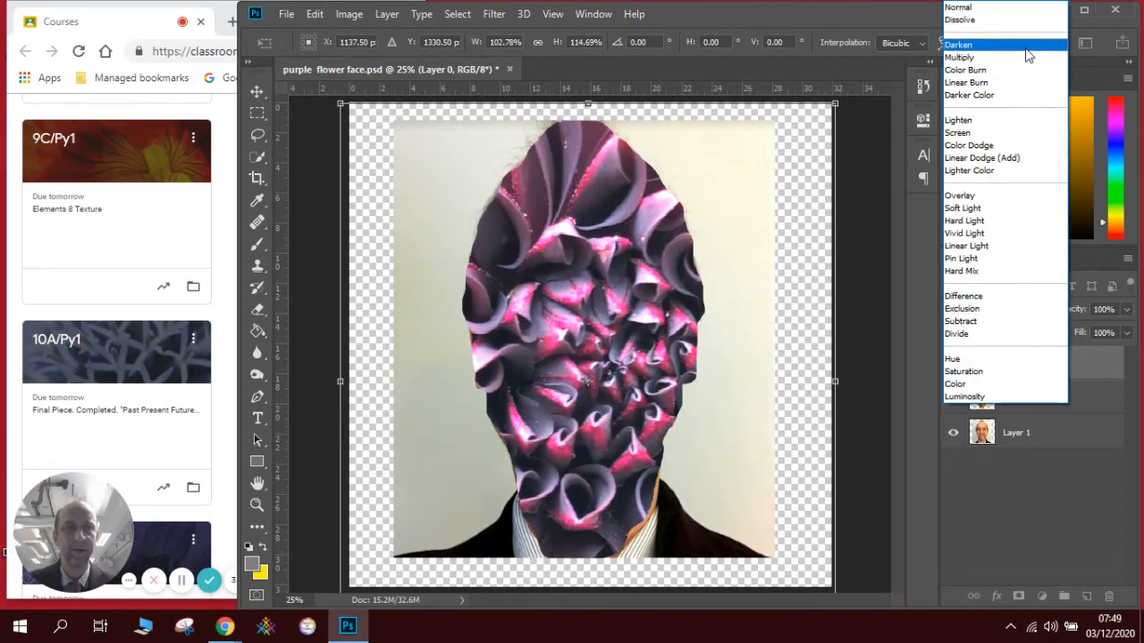
click(1029, 55)
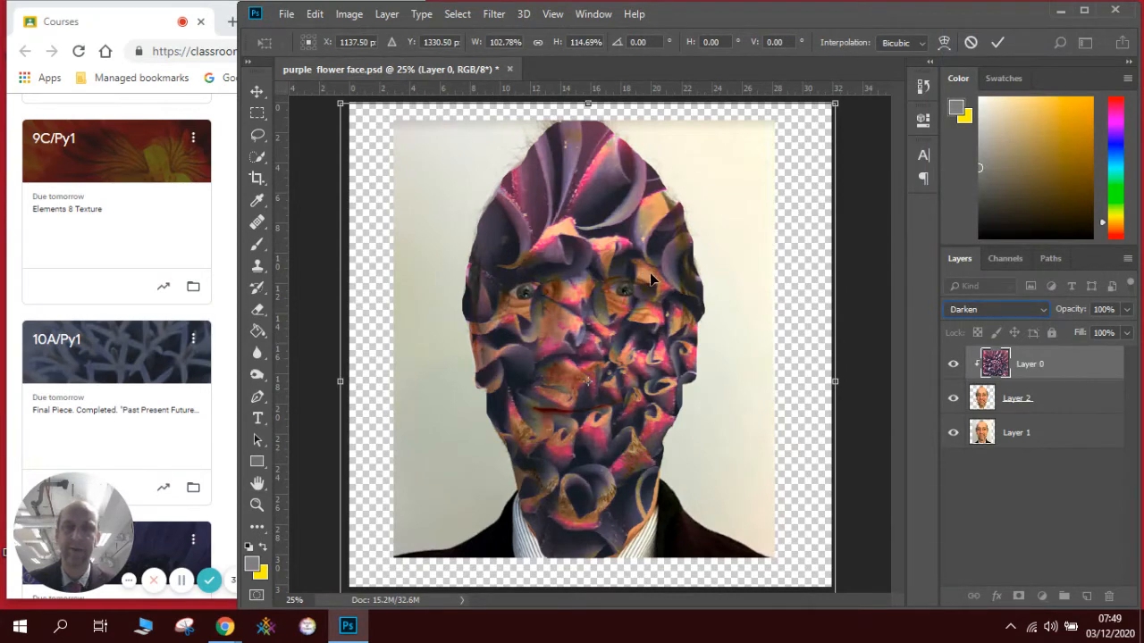
Try Soft Light on the flower layer and set its blend mode to Hard Light.
click(1019, 312)
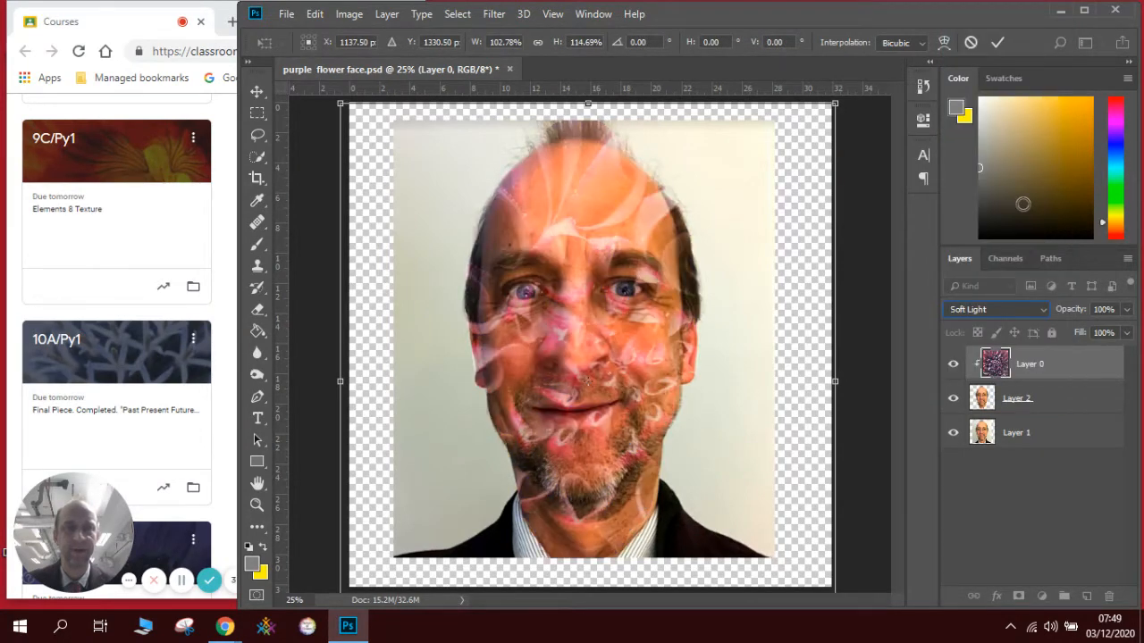
click(1026, 313)
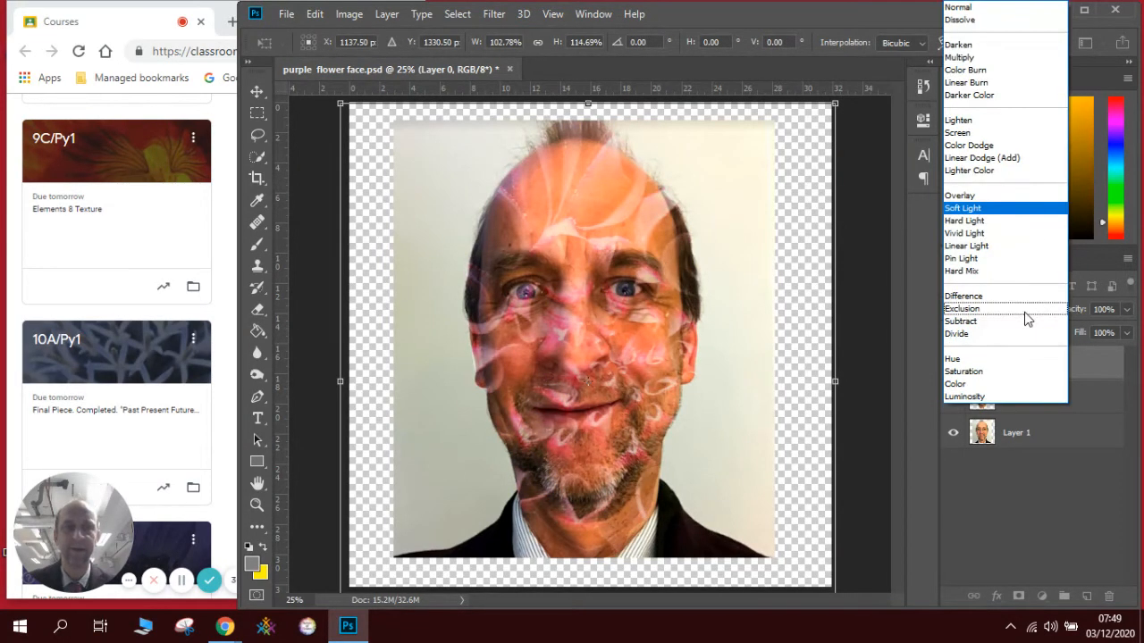
click(1020, 220)
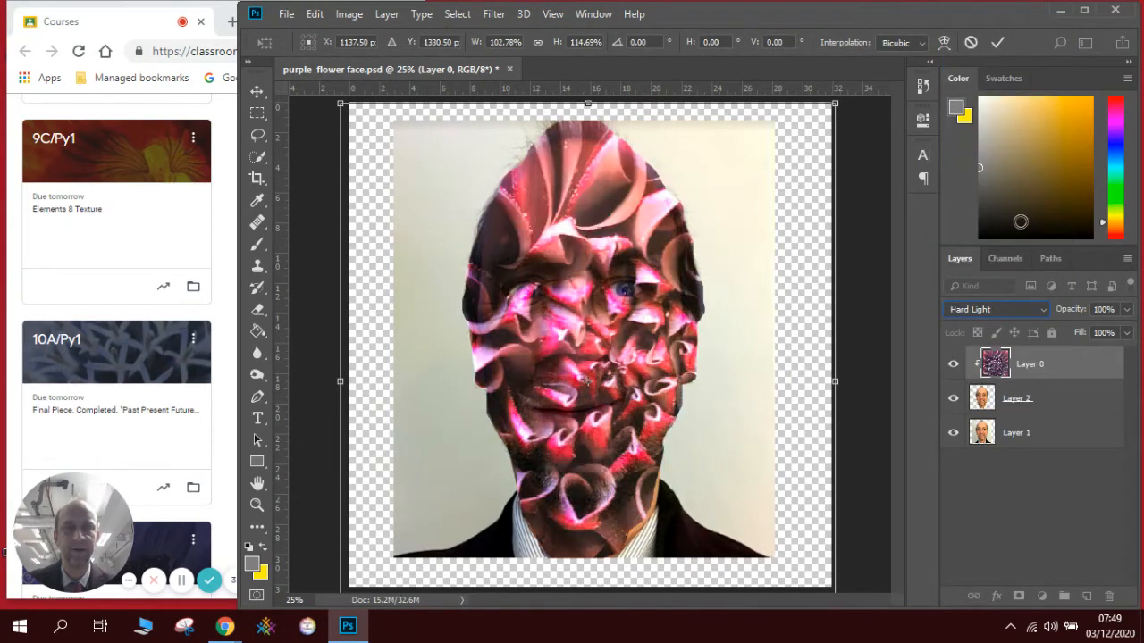
Shift the flower up and to the left on the face, set its layer opacity to 95% and apply the transform.
drag(578, 348, 543, 318)
click(1126, 309)
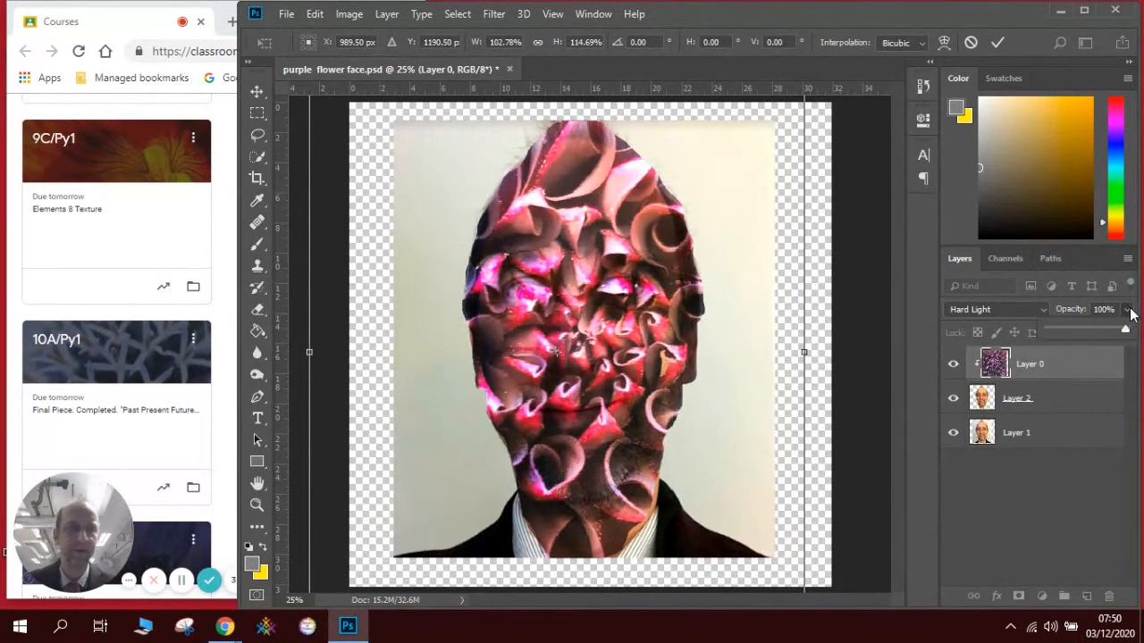
drag(1115, 331, 1123, 333)
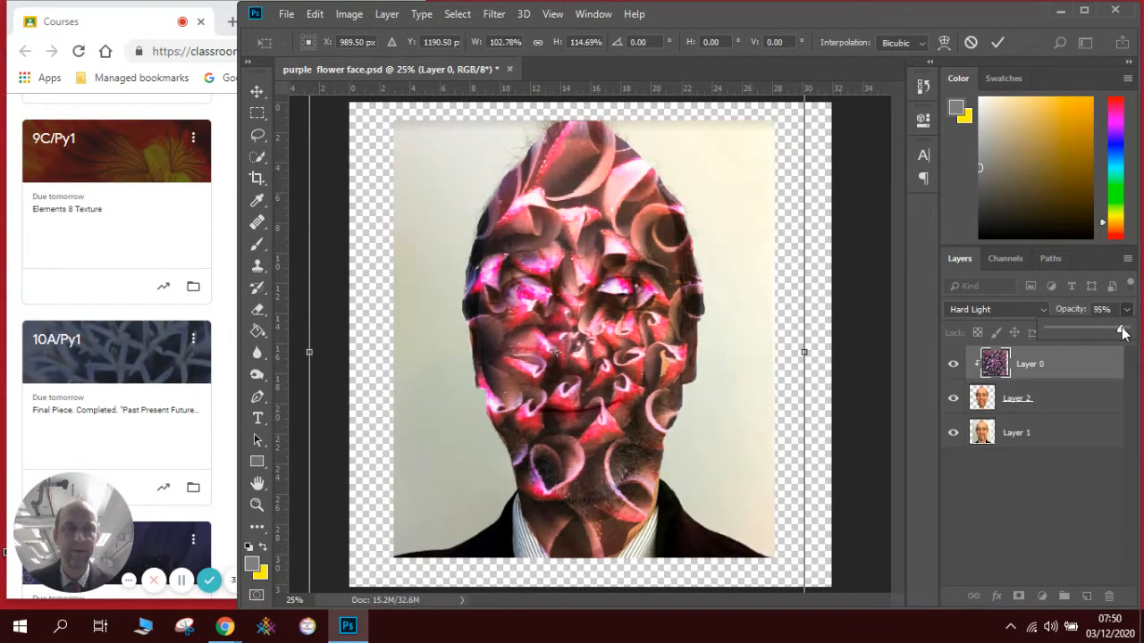
click(582, 343)
drag(582, 343, 579, 346)
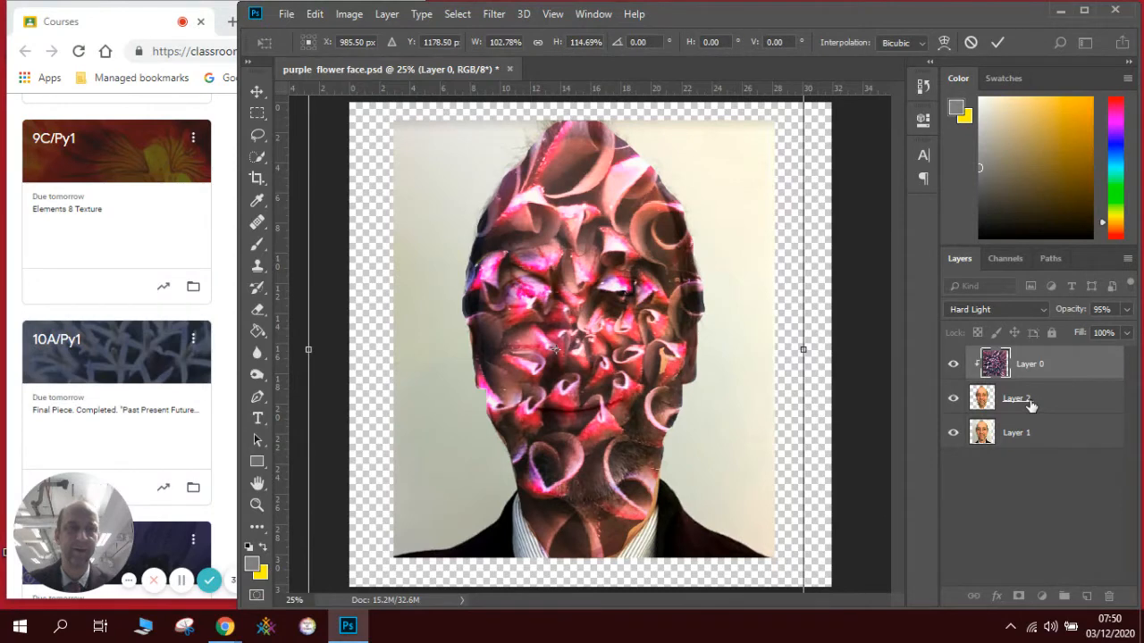
key(Return)
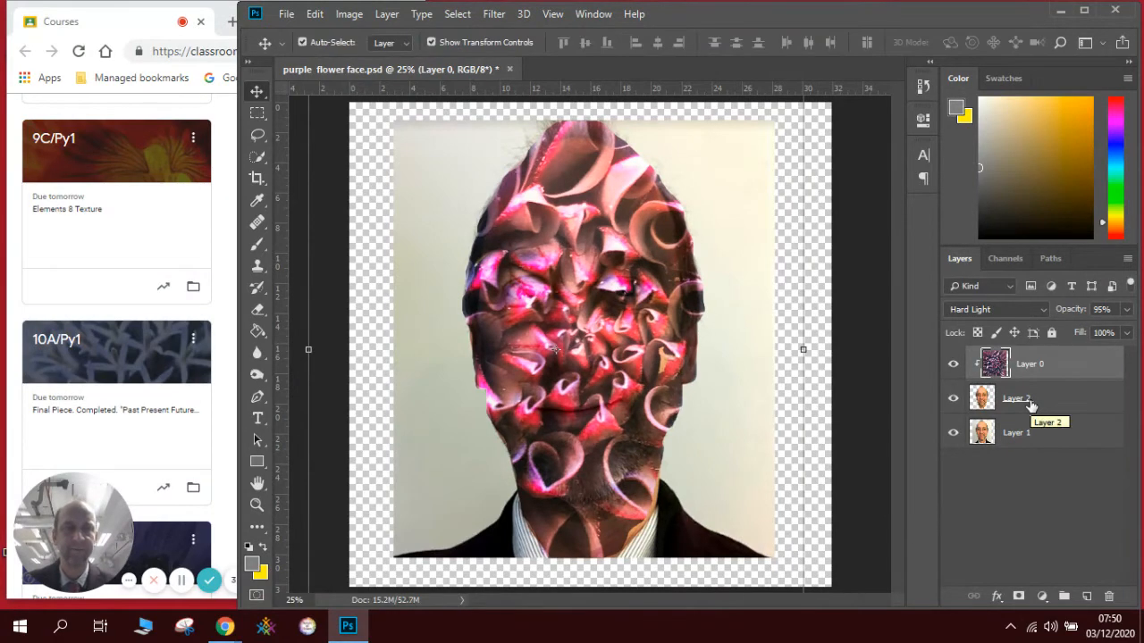
Convert the cut-out head on Layer 2 to greyscale with a Black & White adjustment.
click(1031, 405)
click(358, 14)
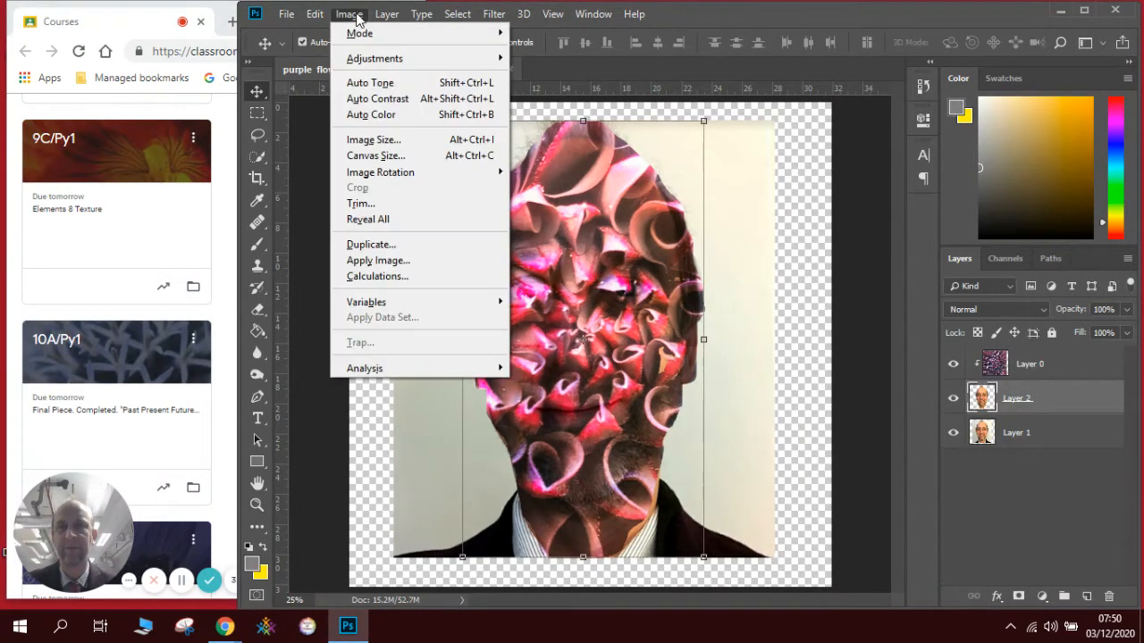
mouse_move(380, 59)
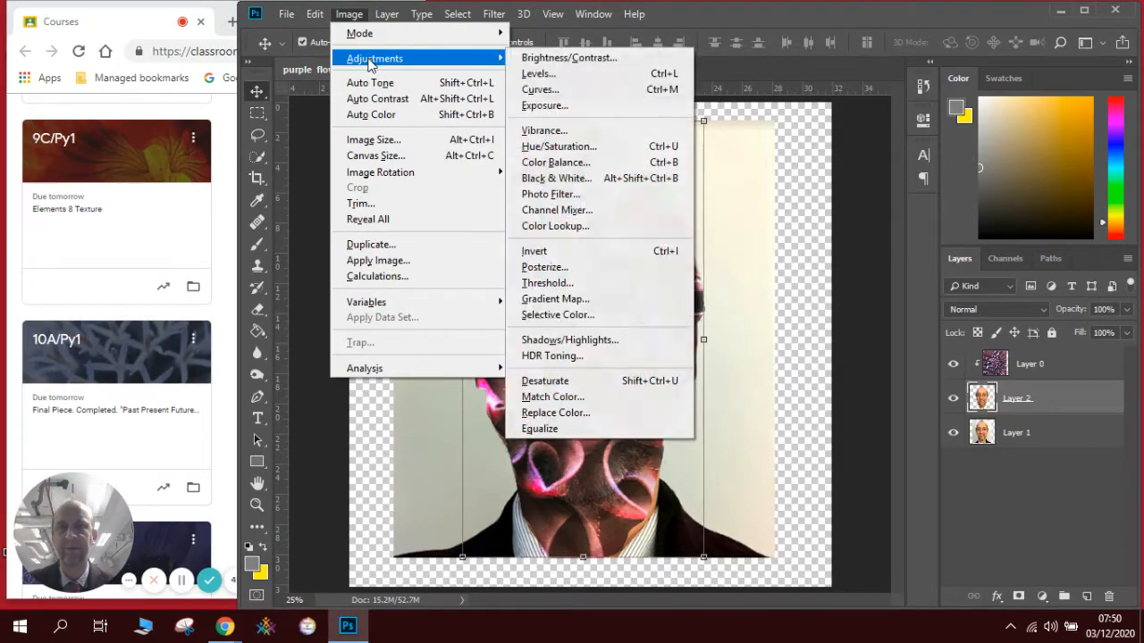
click(619, 176)
click(913, 95)
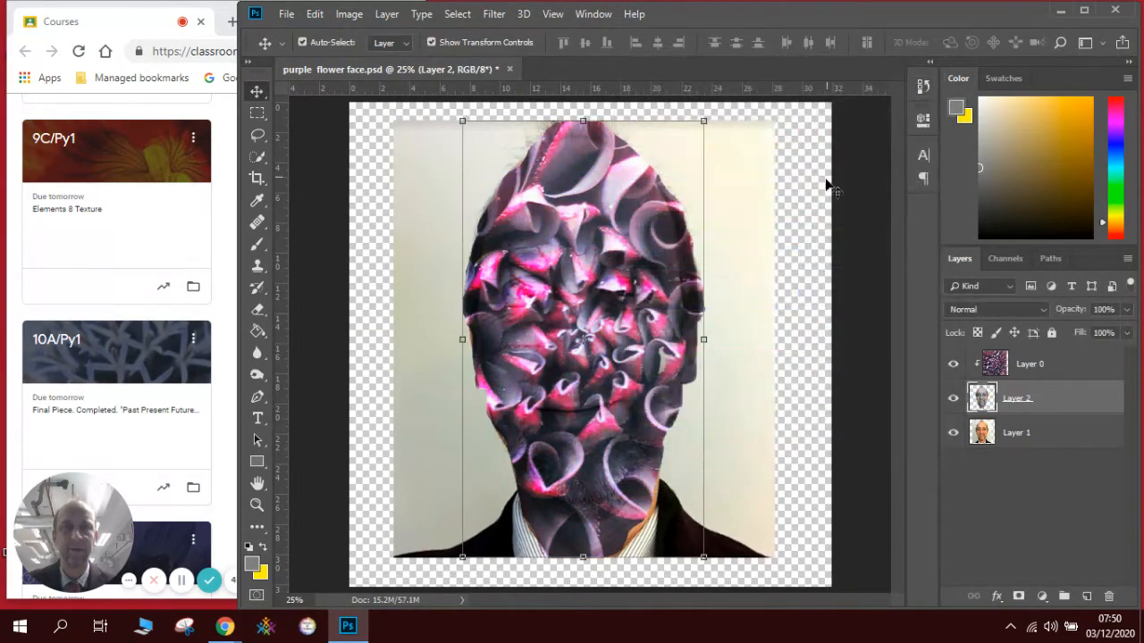
Move the flower down and to the right over the grey head and try the Overlay blend mode on it.
click(604, 383)
drag(604, 382, 633, 408)
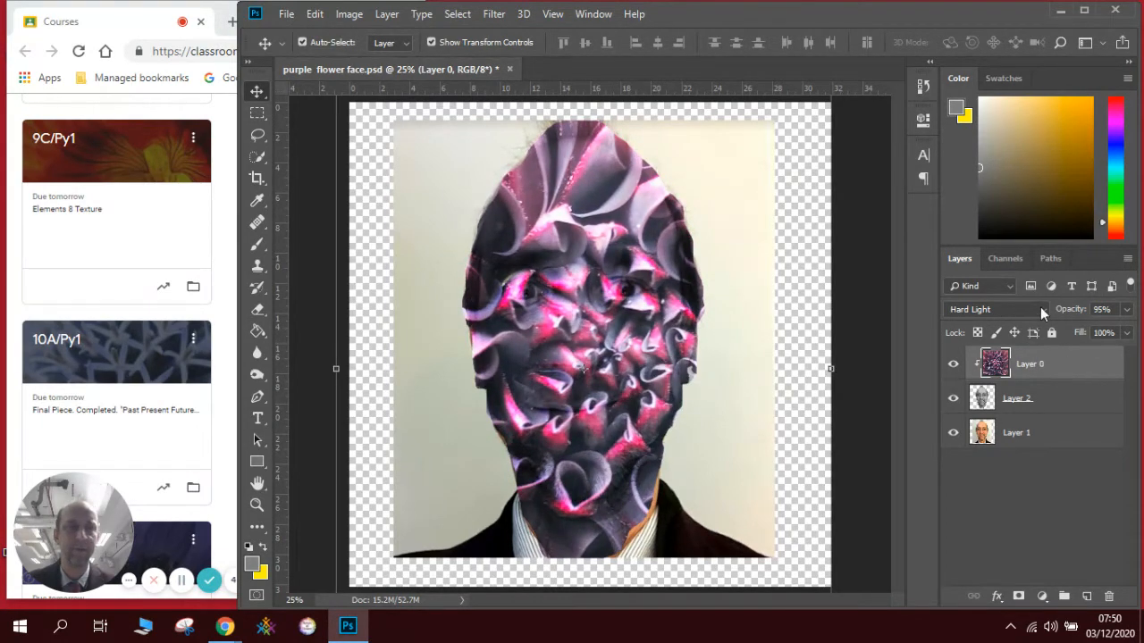
click(1040, 309)
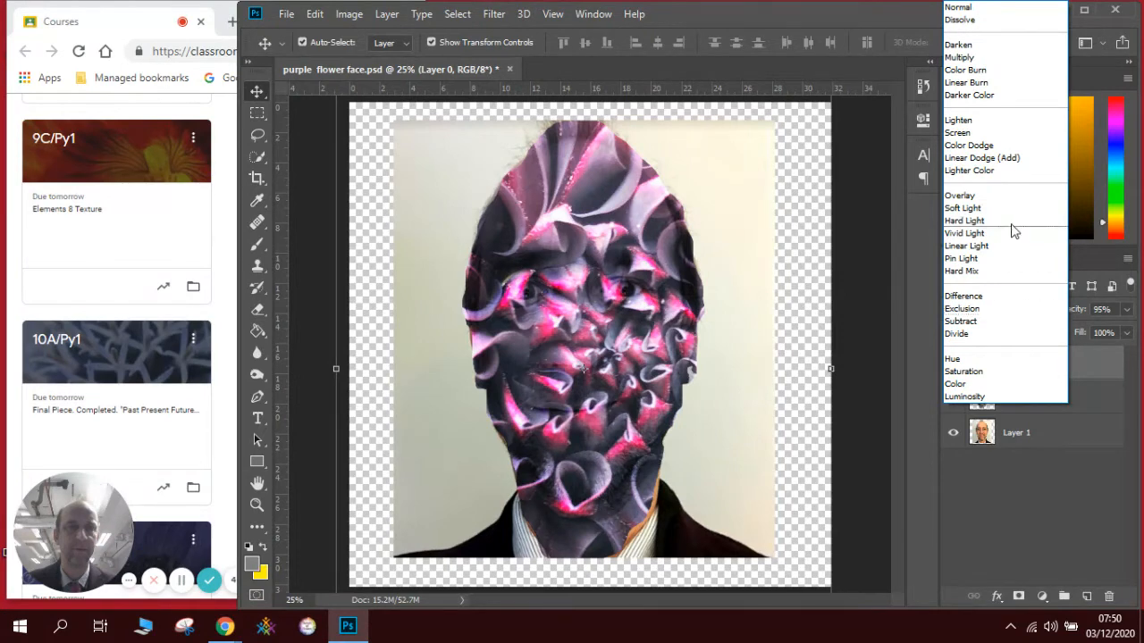
click(1019, 195)
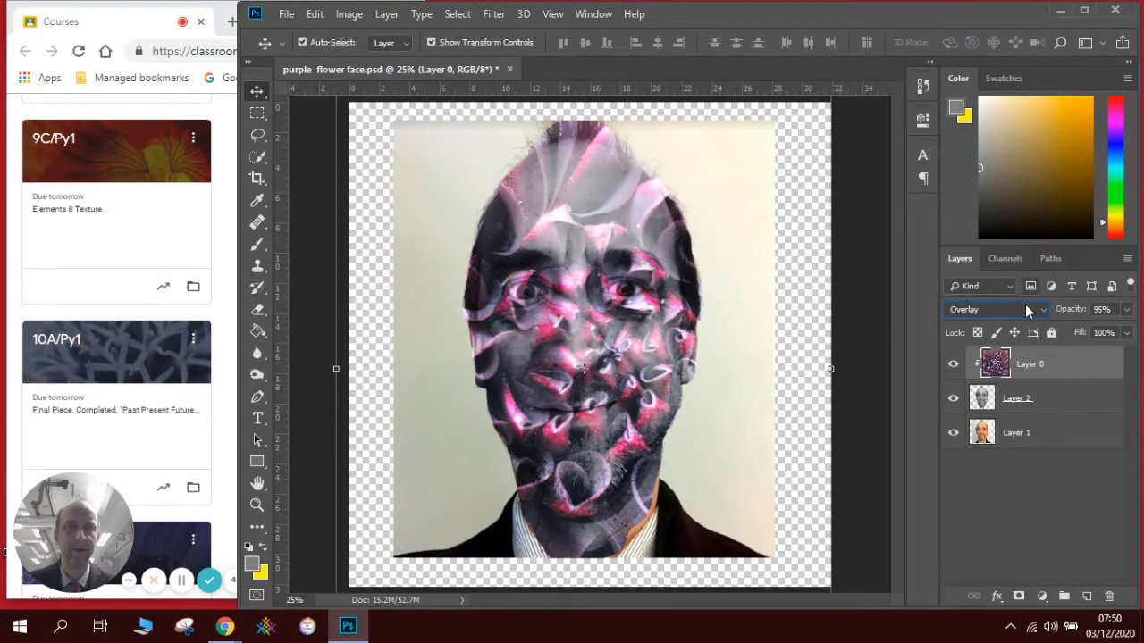
Set the flower layer's blend mode to Hard Light at 100% opacity and reposition the flower over the face.
click(1025, 309)
click(1007, 222)
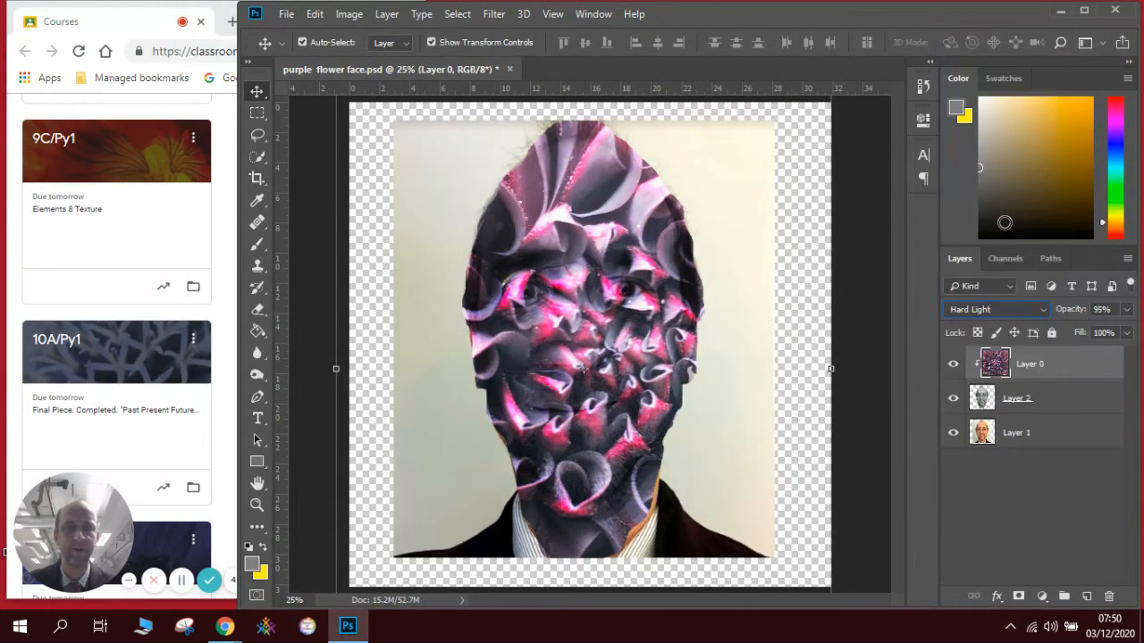
click(1129, 310)
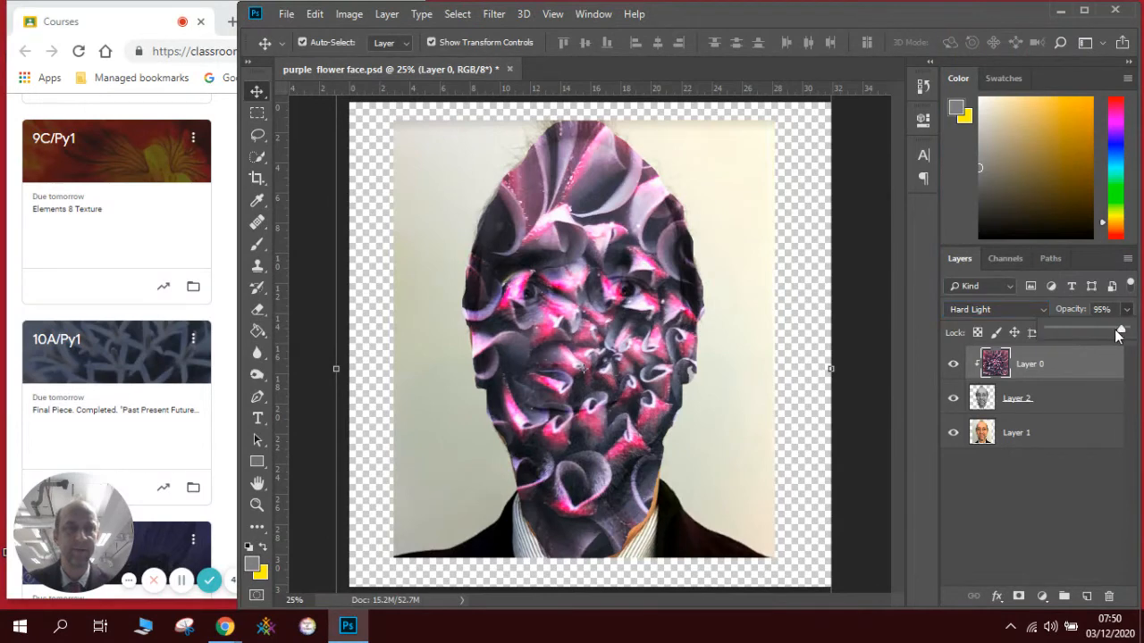
drag(1121, 334, 1140, 333)
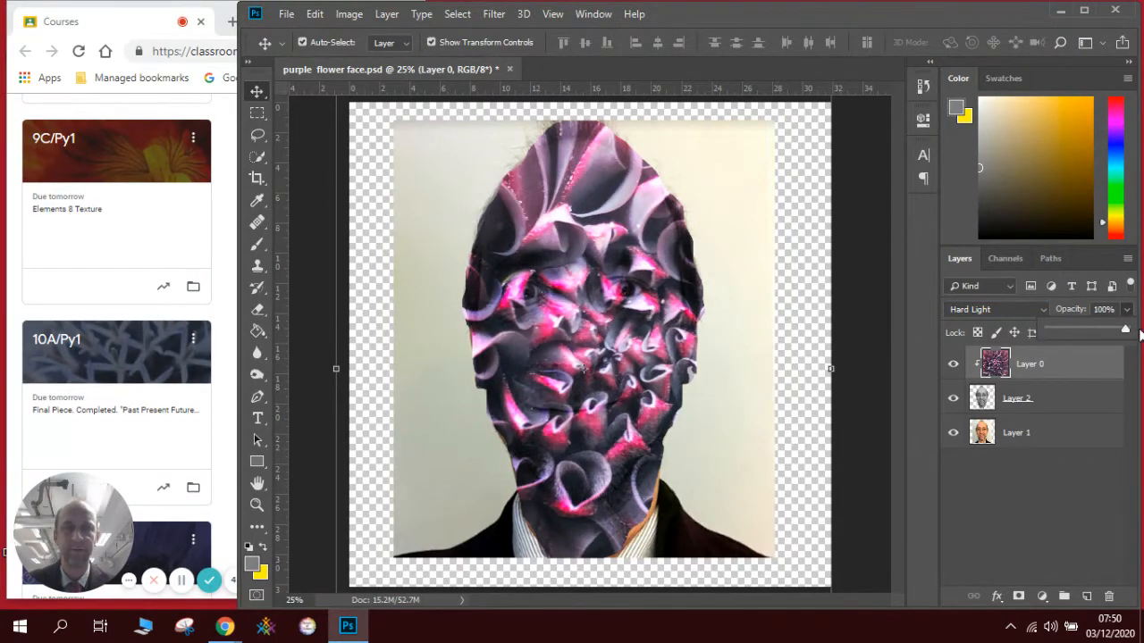
click(896, 437)
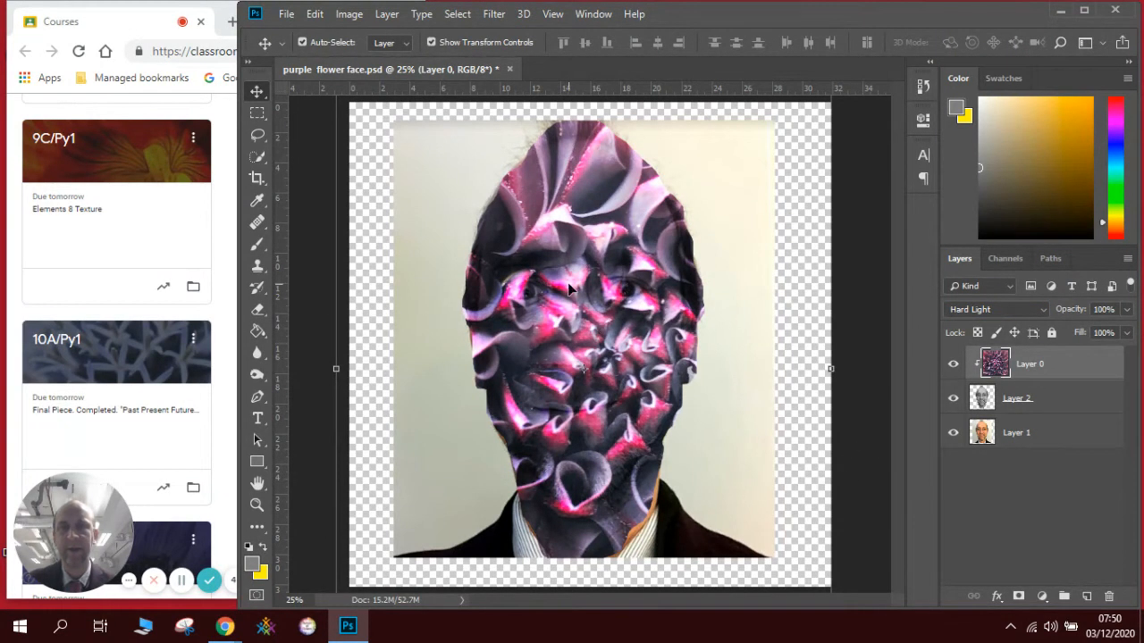
drag(557, 346, 592, 347)
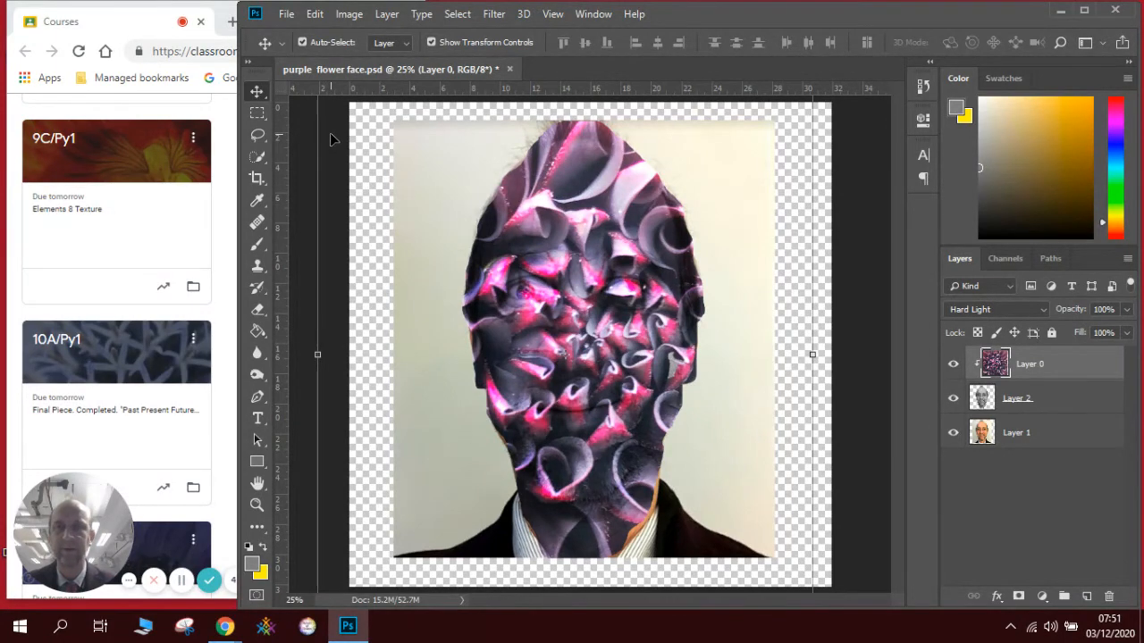
Crop the canvas to a rectangular selection around the portrait photo, removing the transparent border, and clear the selection.
click(259, 114)
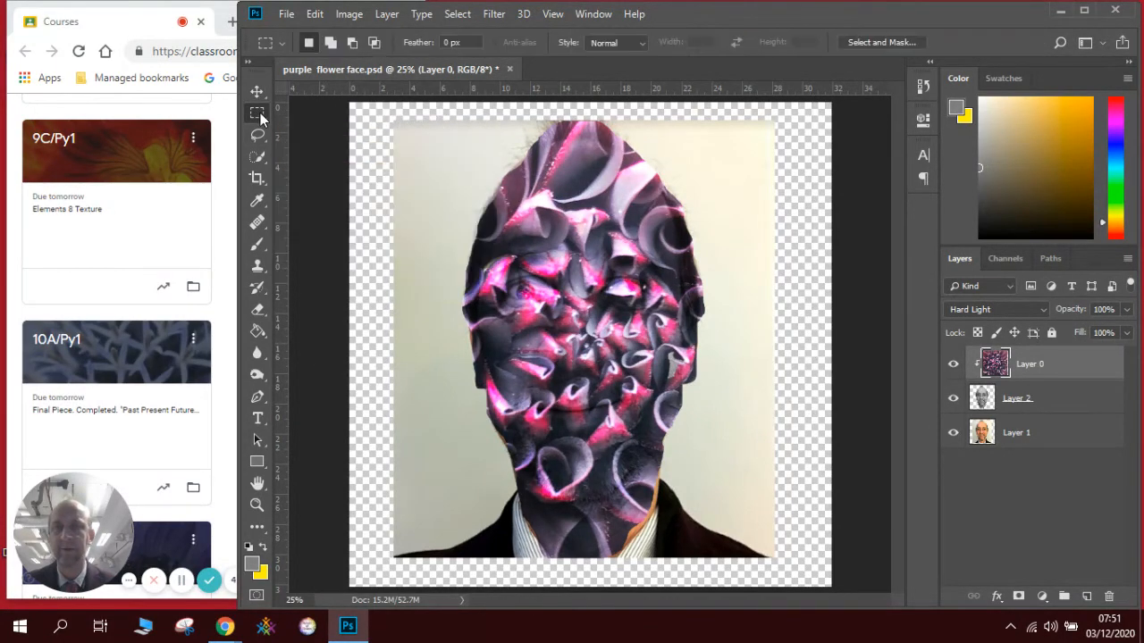
drag(398, 123, 775, 555)
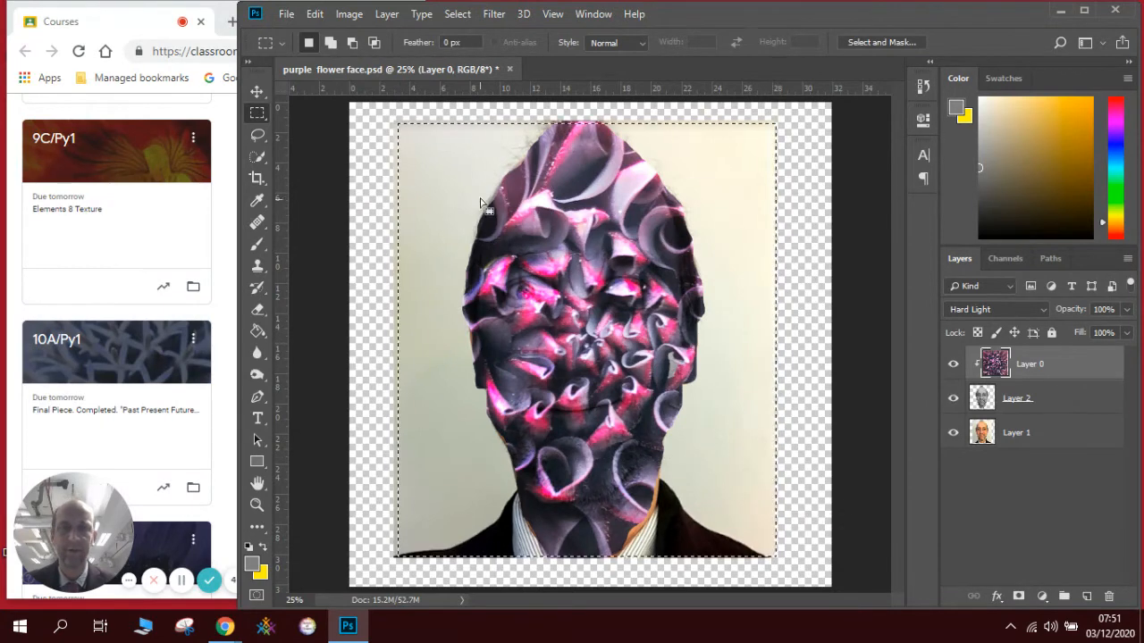
click(348, 14)
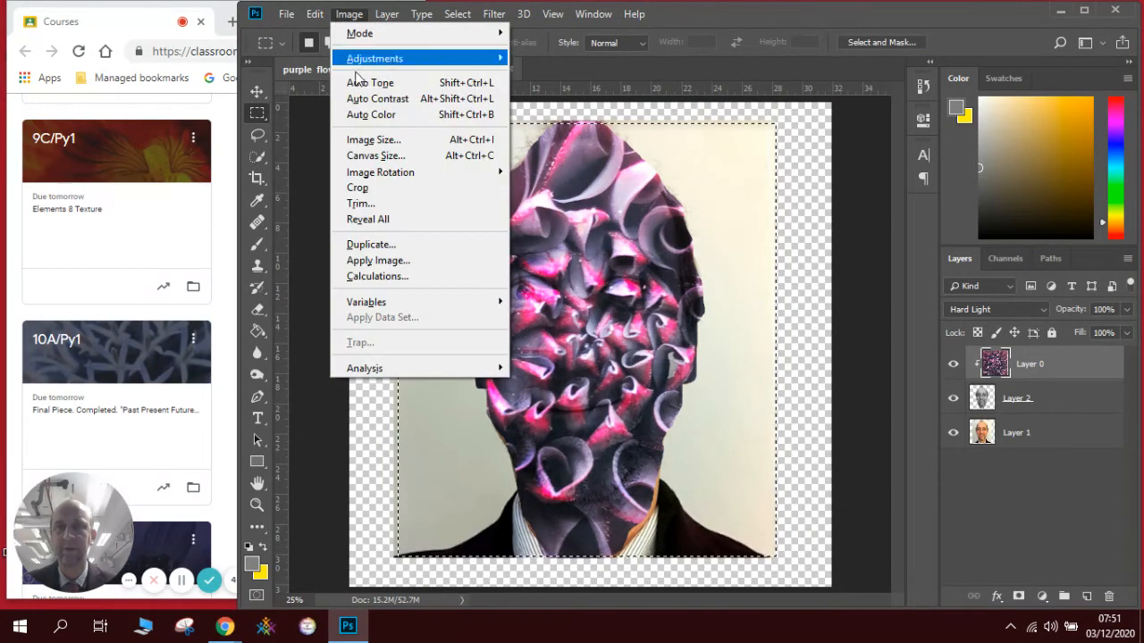
click(385, 187)
key(ctrl+d)
key(v)
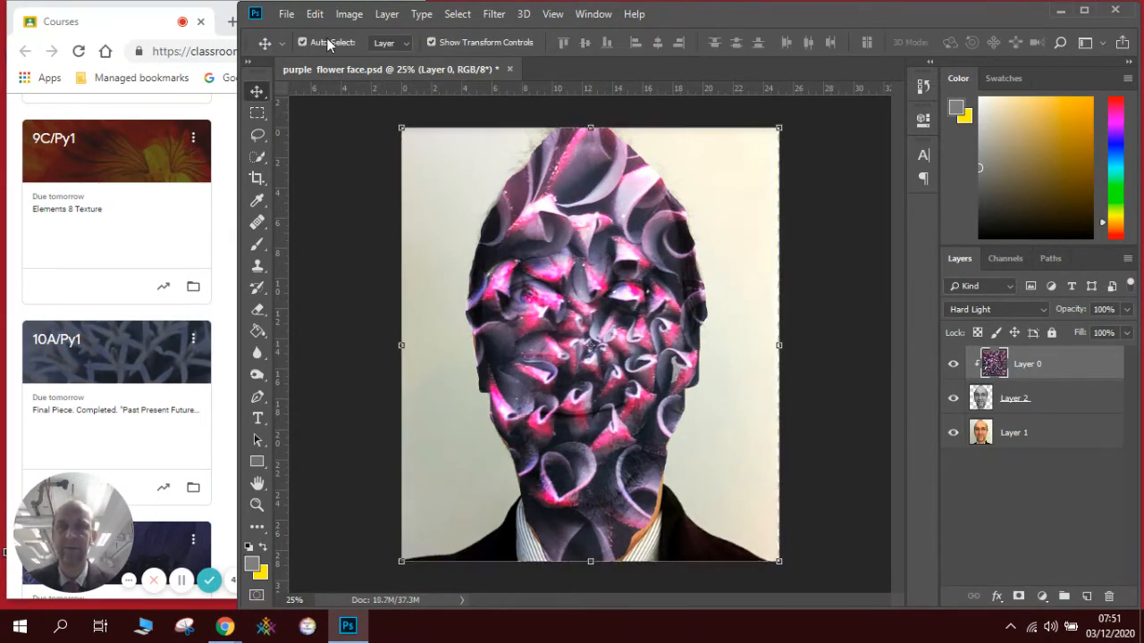
Save the document as a Photoshop file named "purple flower face blended" in Pictures, with Maximize Compatibility on.
click(286, 15)
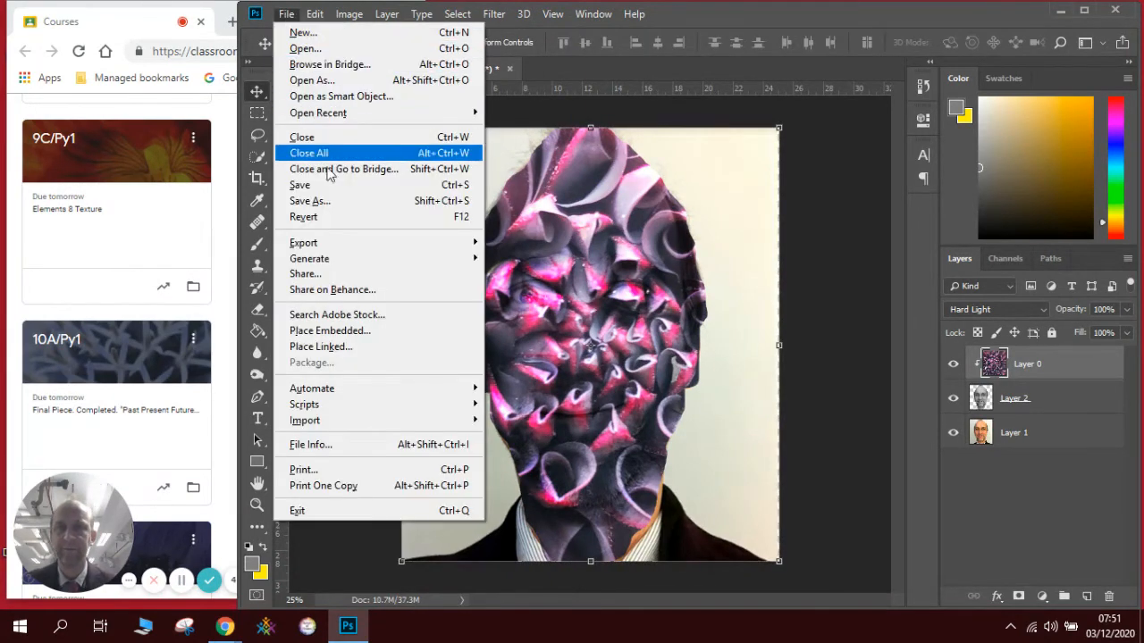
click(343, 196)
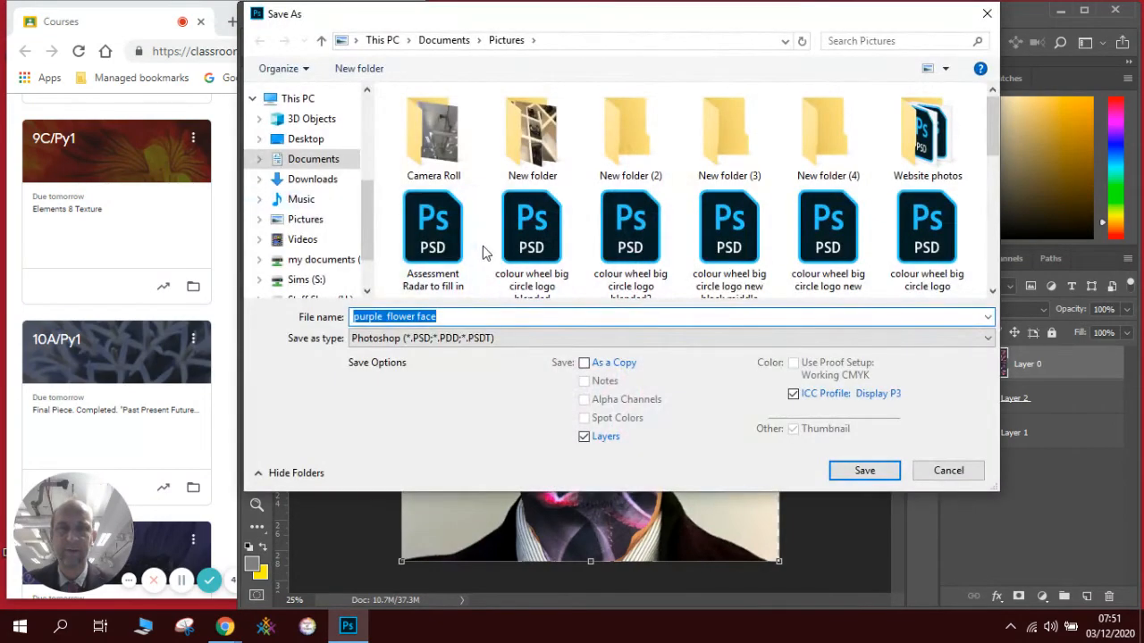
click(454, 319)
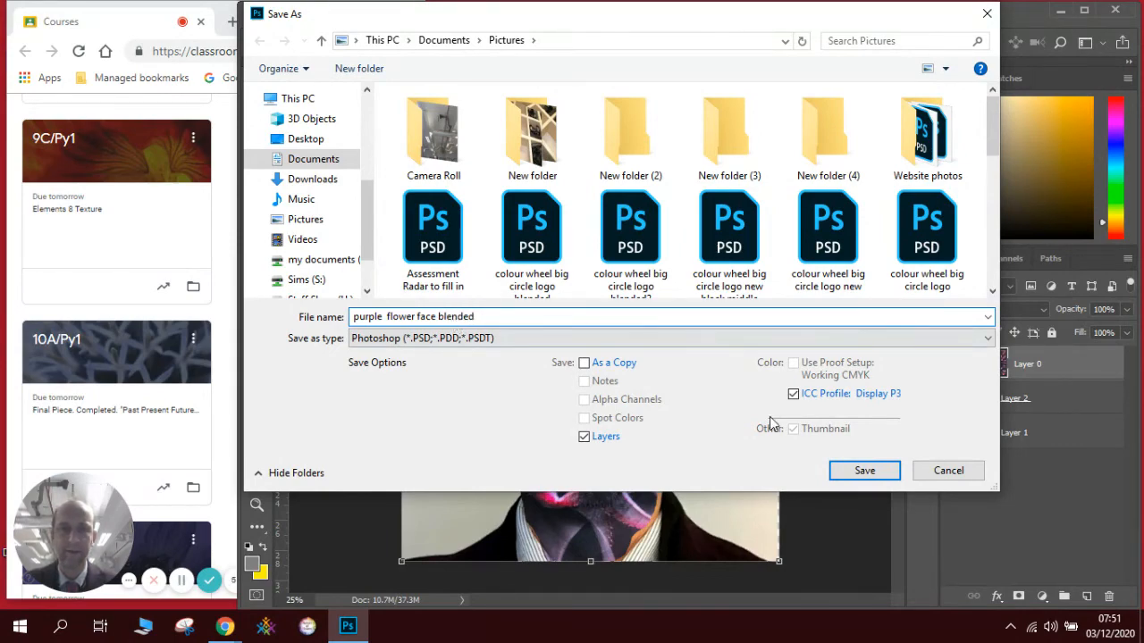
click(864, 471)
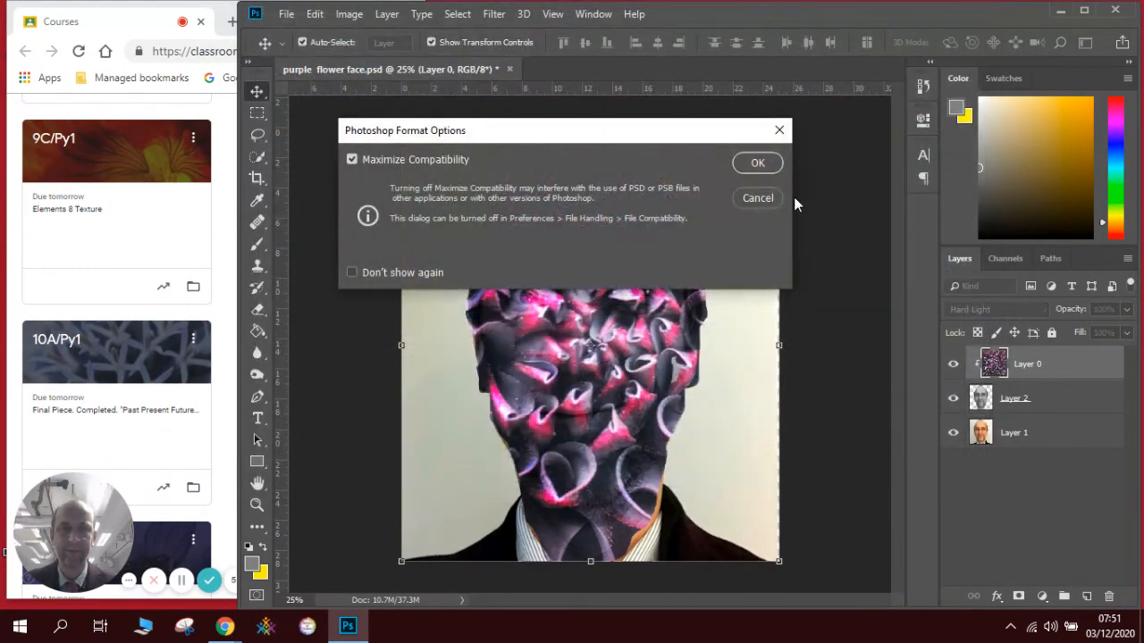
click(755, 163)
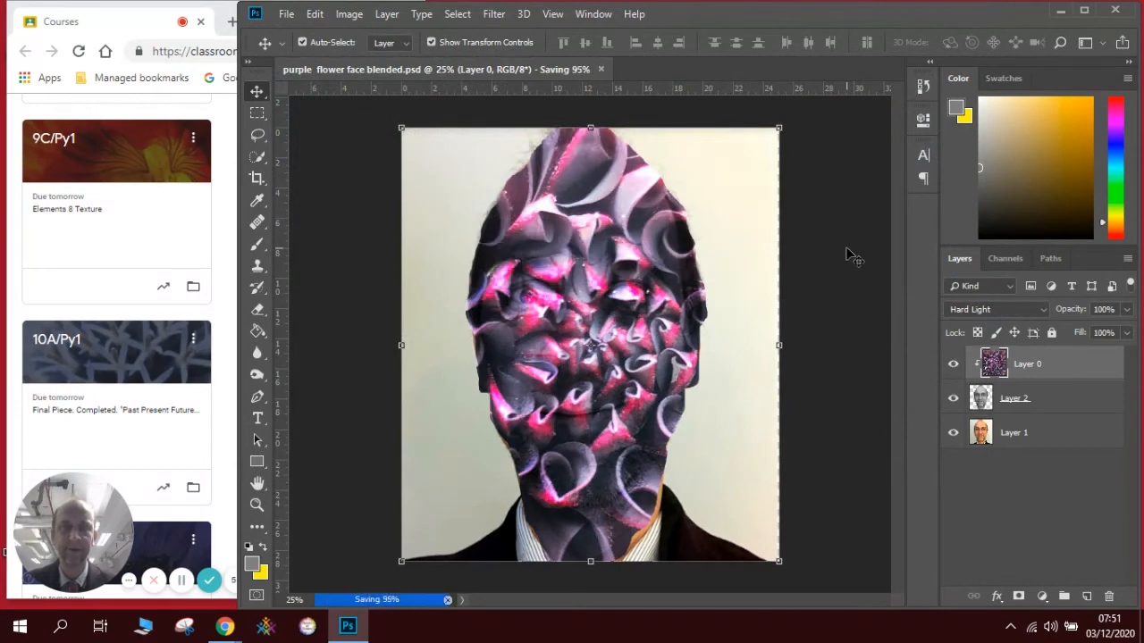